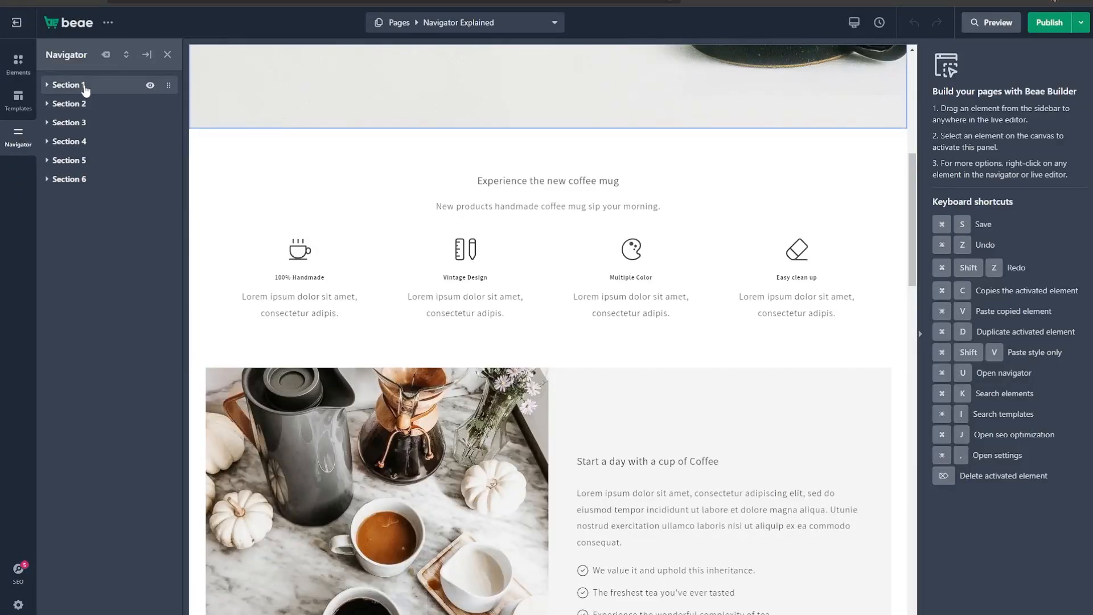
Rename Section 1, the Handmade Vintage Mugs banner, as Coffee Mug.
scroll(317, 155, "up", 5)
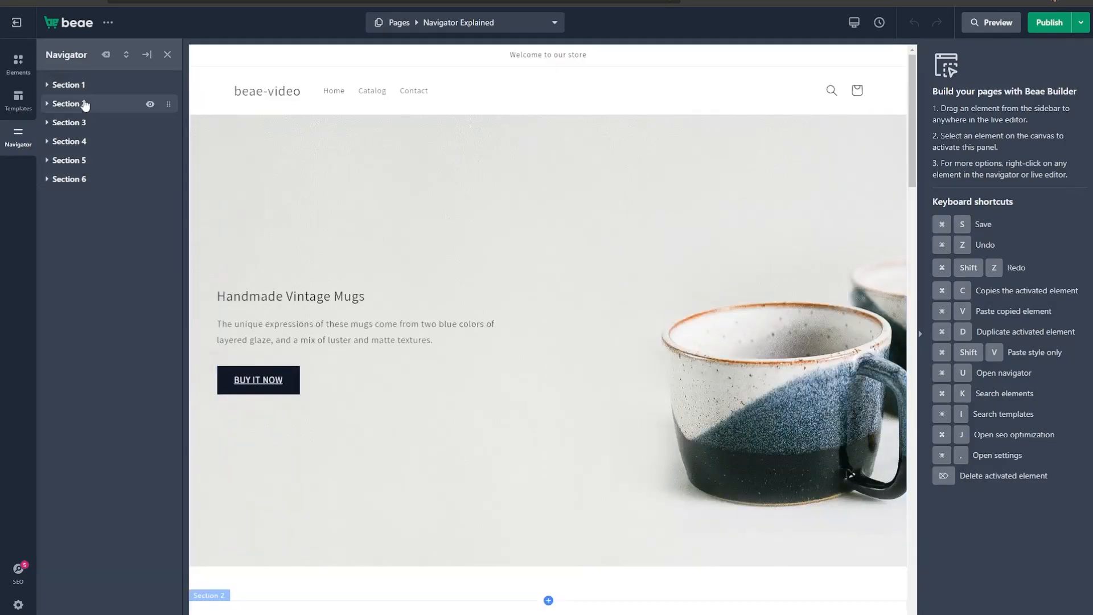
scroll(364, 247, "down", 8)
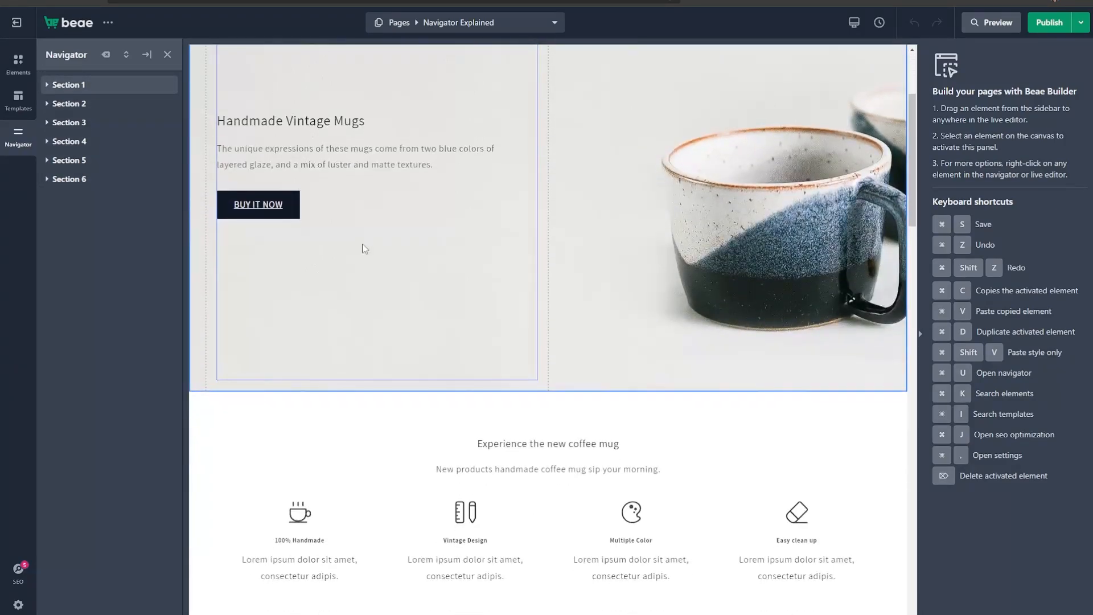
scroll(512, 239, "up", 5)
left_click(608, 232)
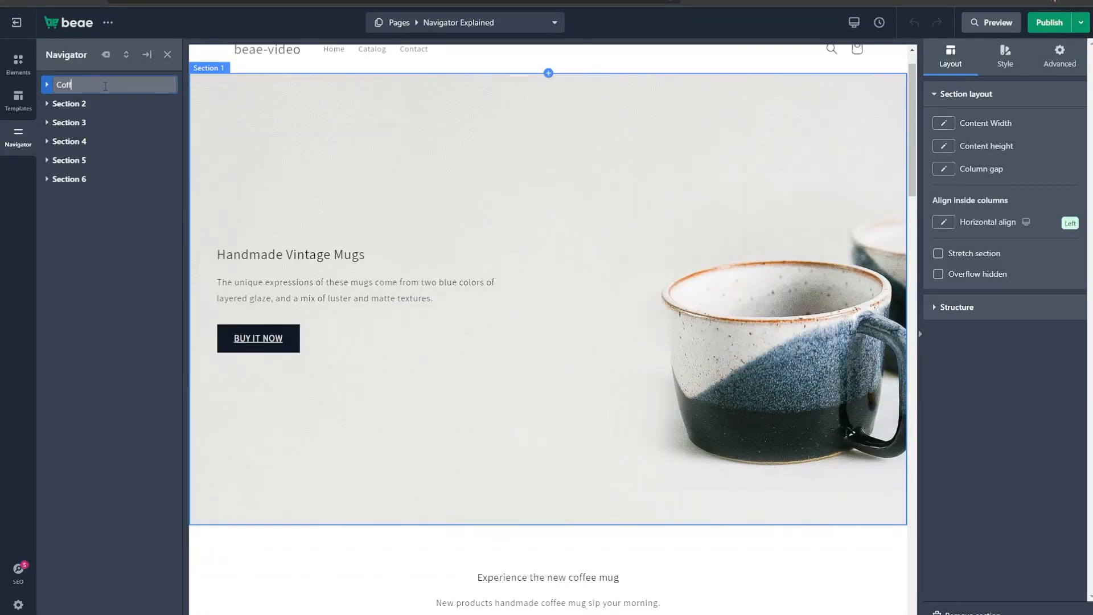
key("Return")
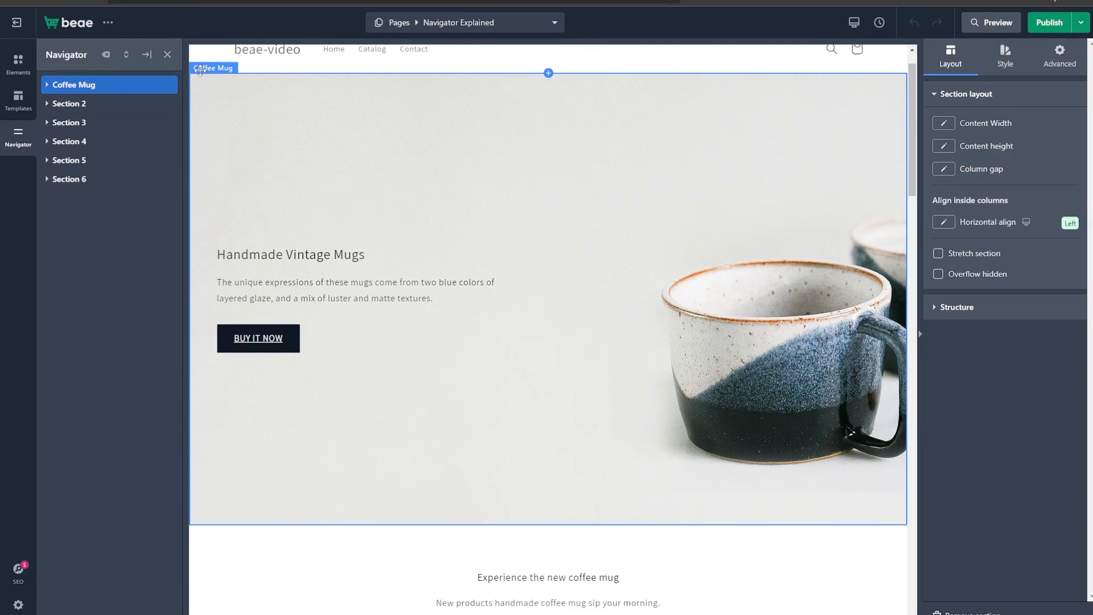
Toggle the Coffee Mug section's visibility off and on, and move the section to the end of the page.
left_click(151, 85)
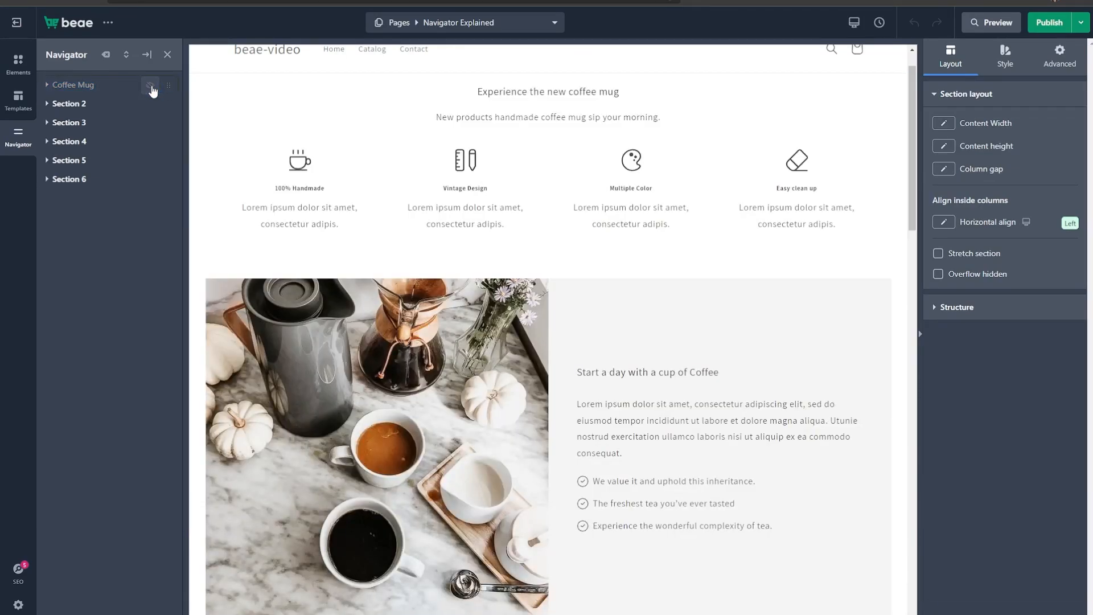
left_click(150, 85)
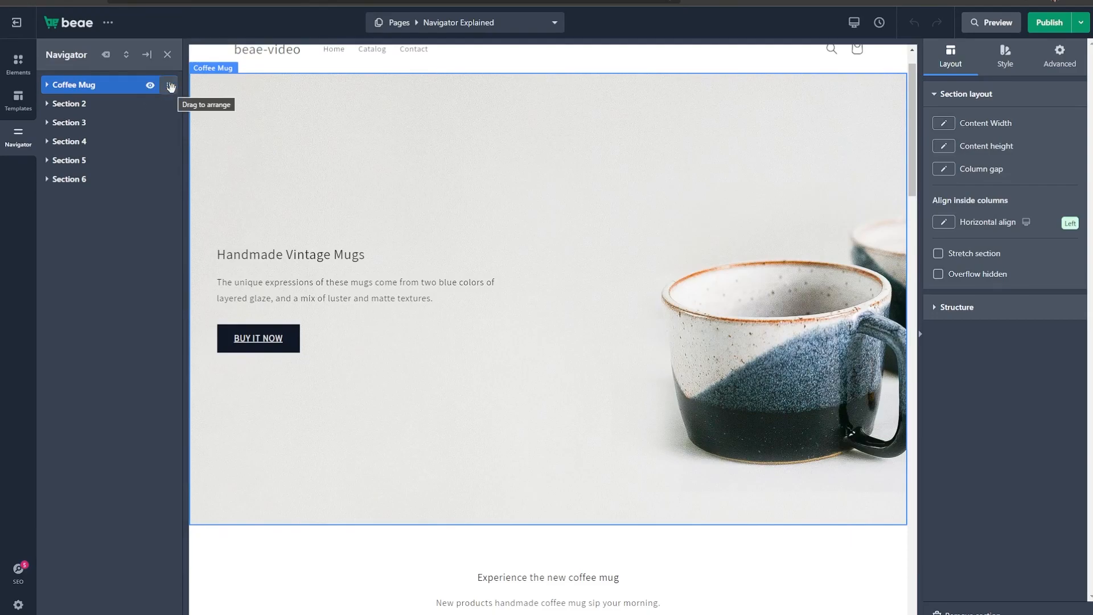
left_click_drag(168, 86, 164, 193)
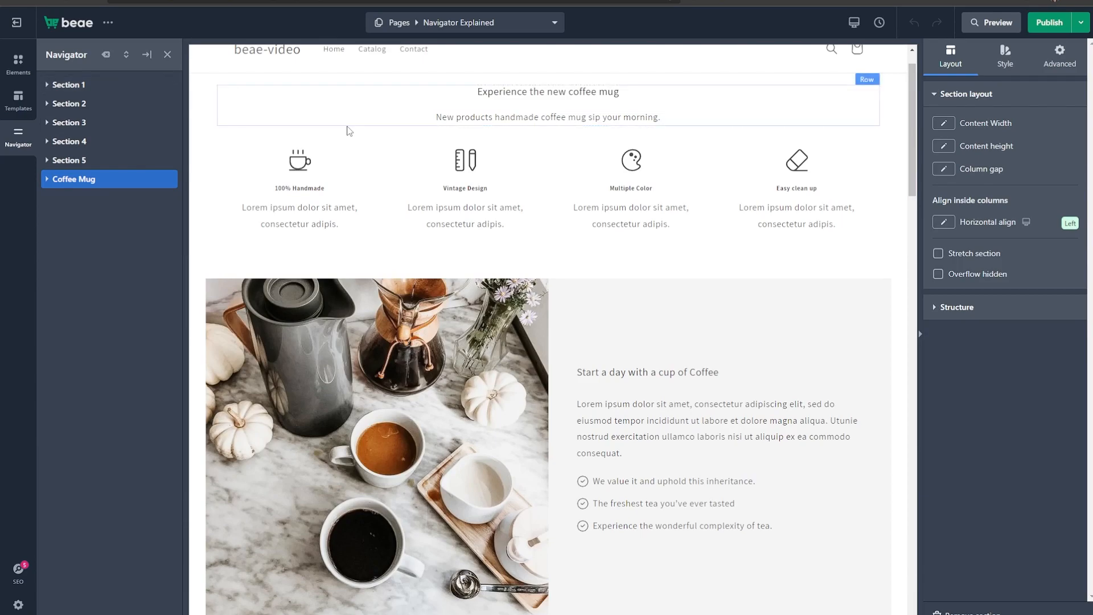
scroll(347, 131, "up", 1)
scroll(349, 131, "down", 20)
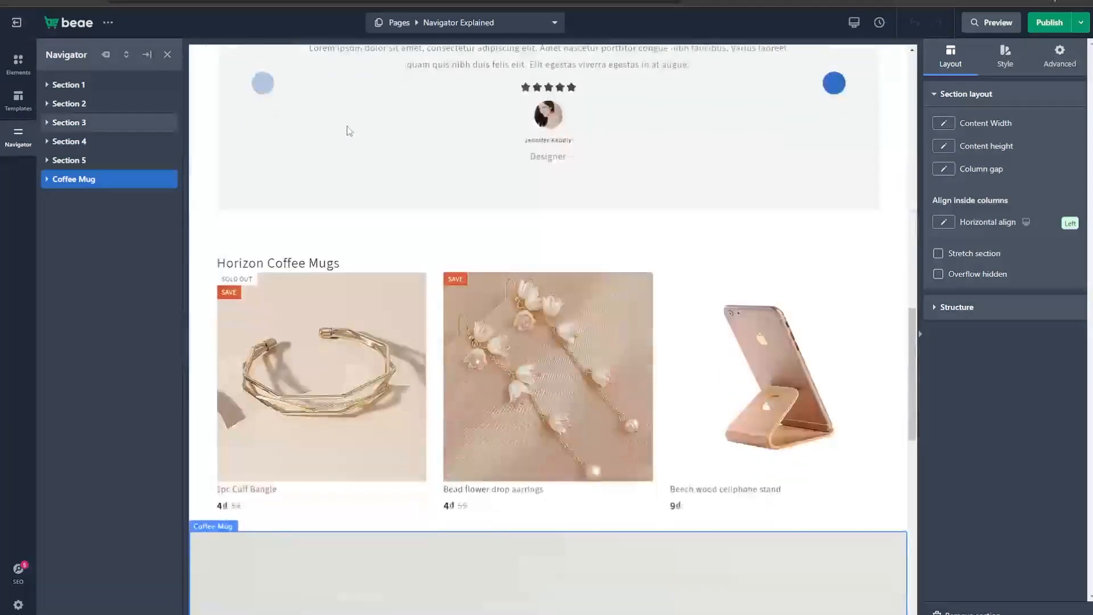
scroll(349, 132, "down", 3)
scroll(349, 131, "up", 3)
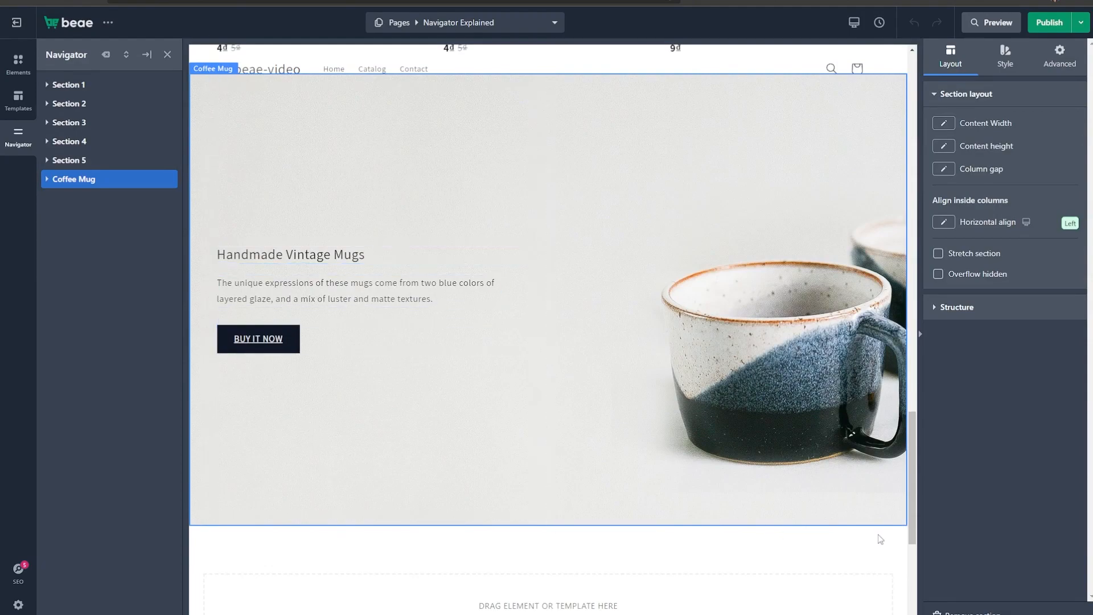
Expand the Coffee Mug section down to Slide 1 and toggle its Button and Text visibility off and on.
left_click(95, 205)
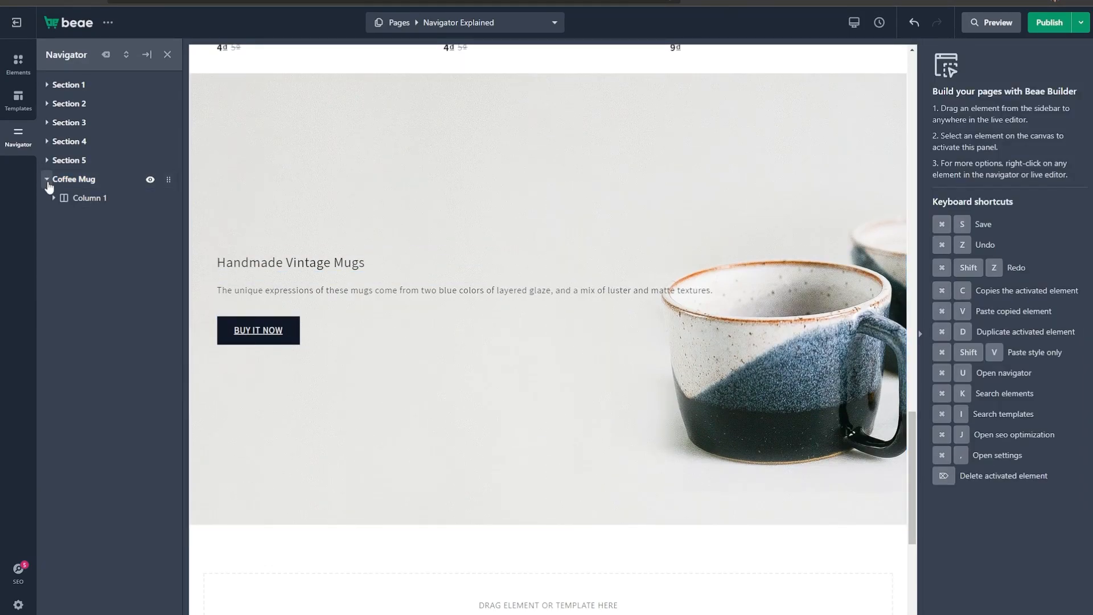
right_click(96, 183)
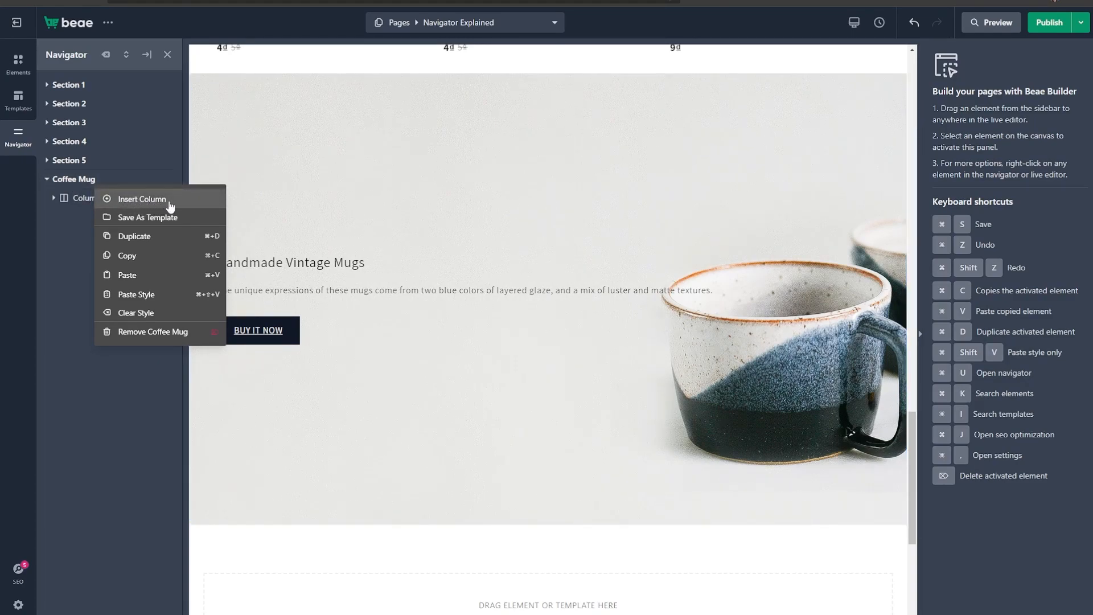
left_click(75, 210)
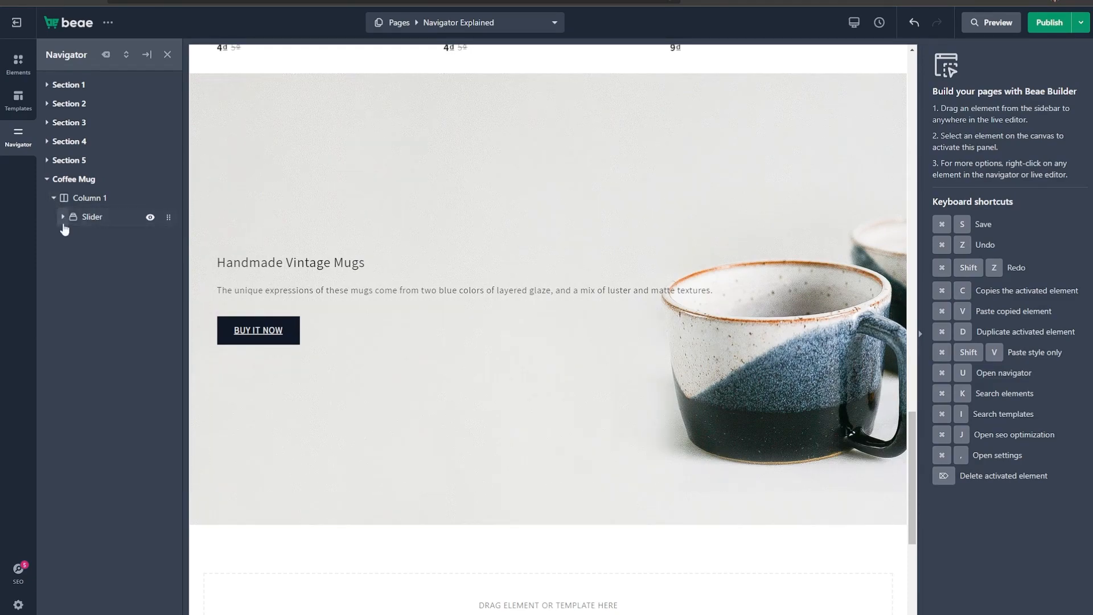
left_click(72, 235)
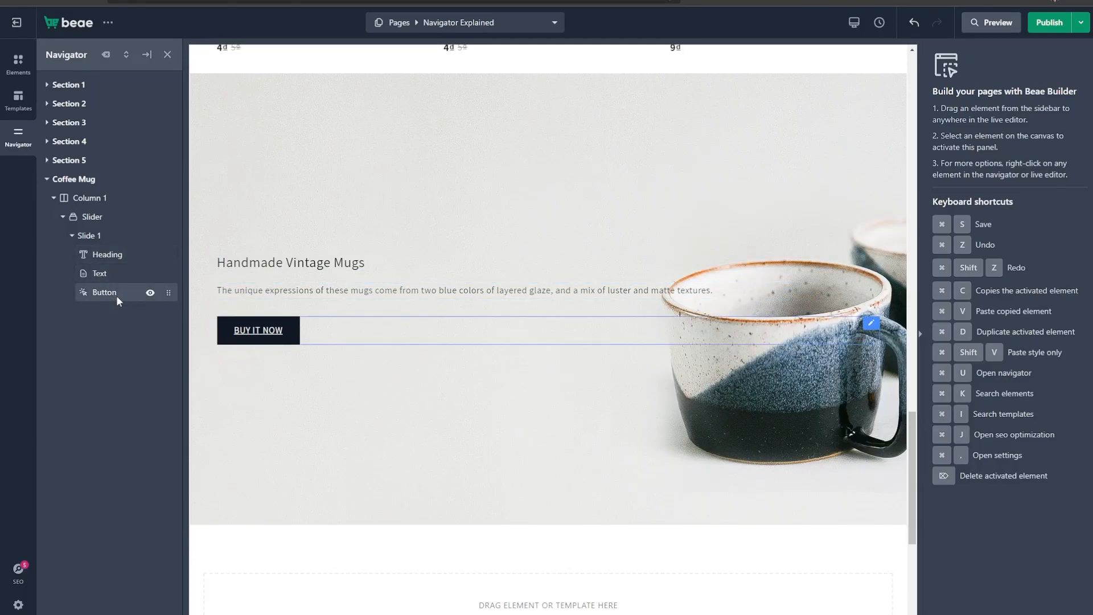
left_click(151, 292)
left_click(151, 293)
left_click(151, 276)
left_click(151, 278)
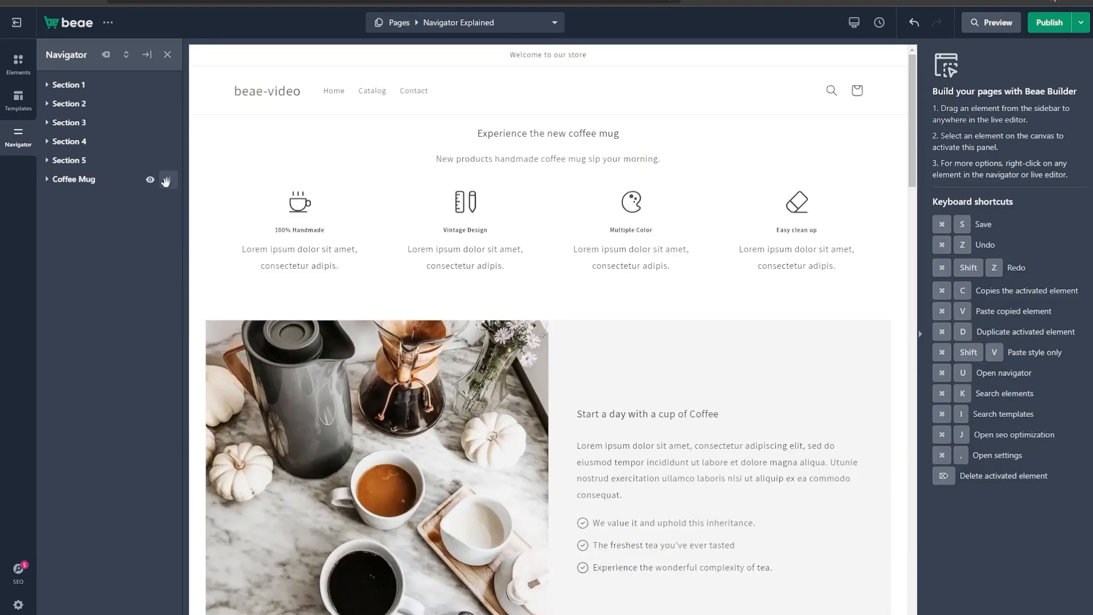
Move the Coffee Mug section back to the start of the page, above all other sections.
left_click_drag(169, 181, 152, 84)
scroll(325, 216, "down", 15)
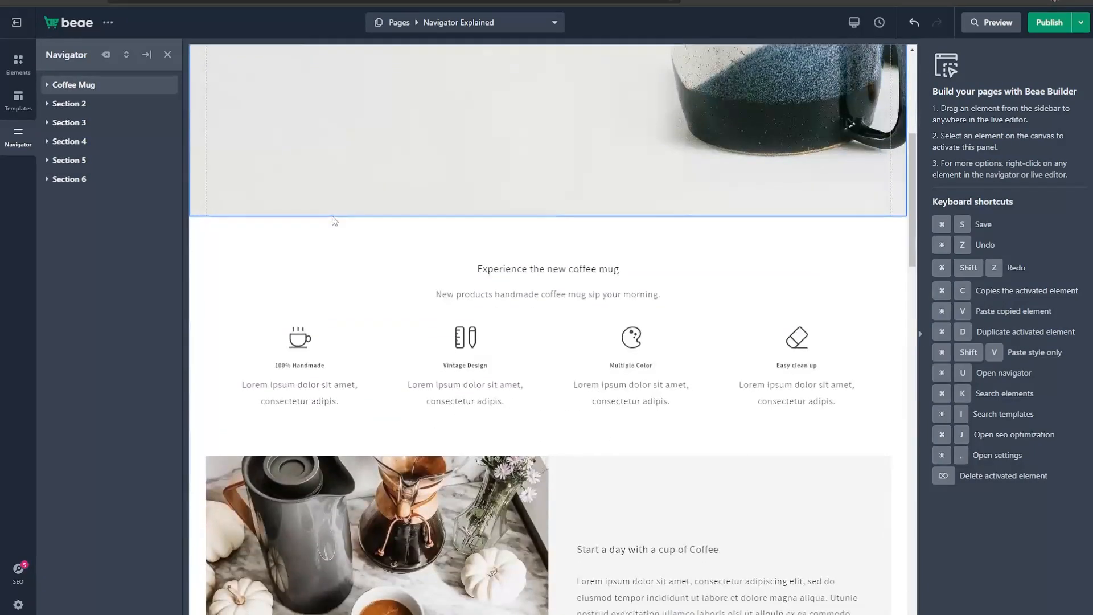
scroll(511, 214, "up", 3)
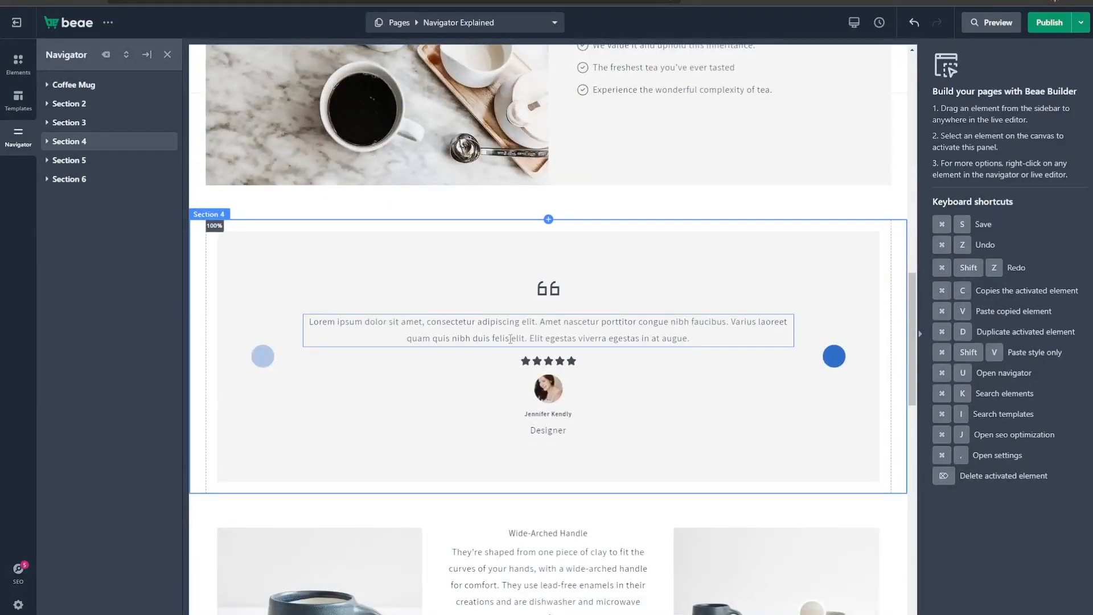
Duplicate the Testimonials element in Column 1 of Section 4.
left_click(583, 394)
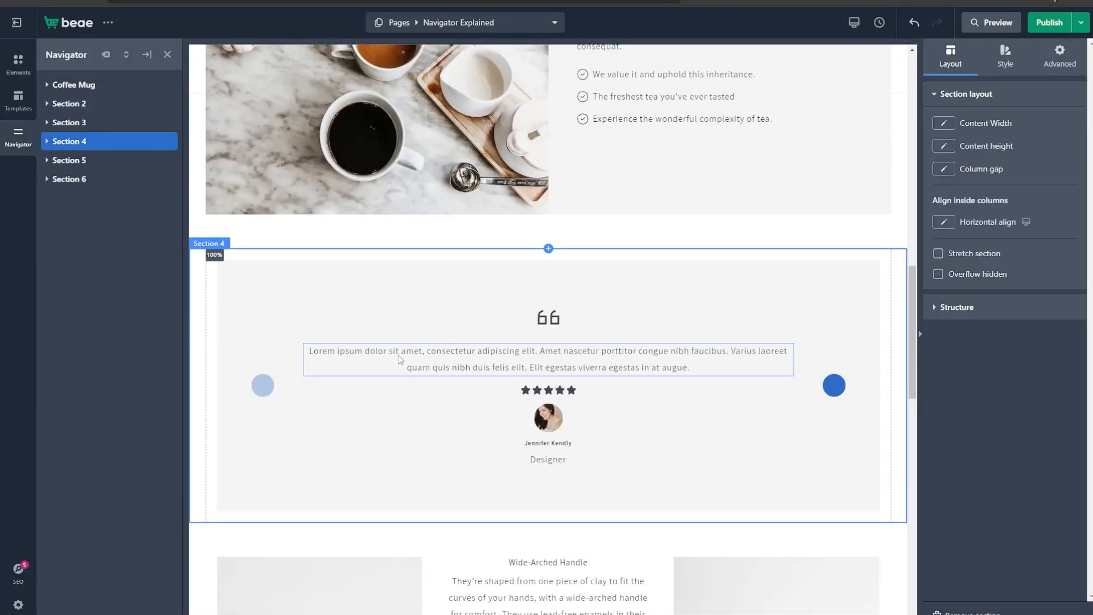
left_click(503, 390)
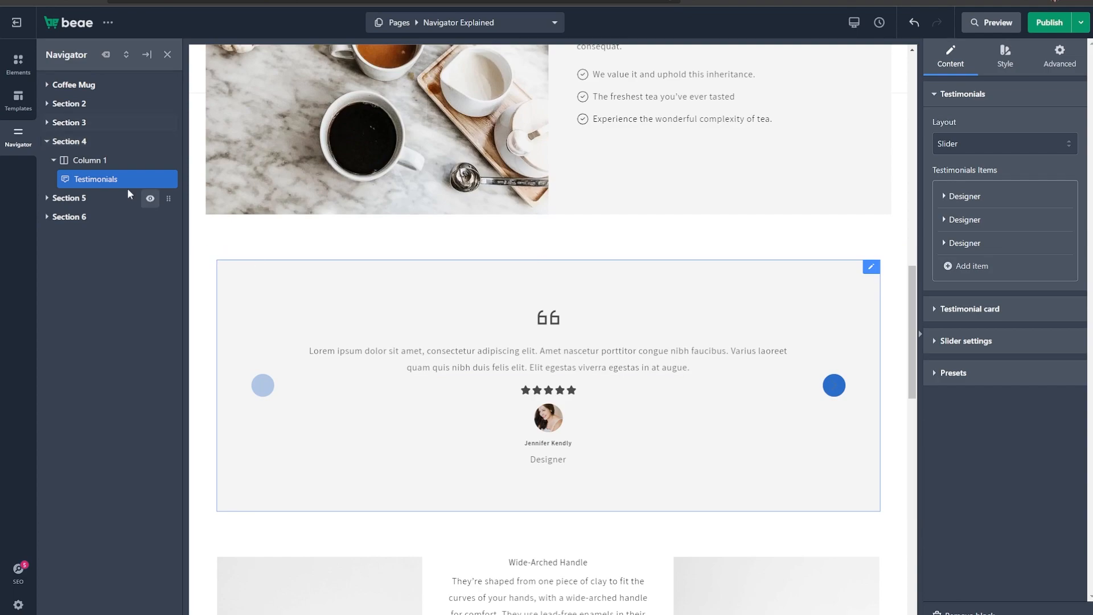
right_click(94, 185)
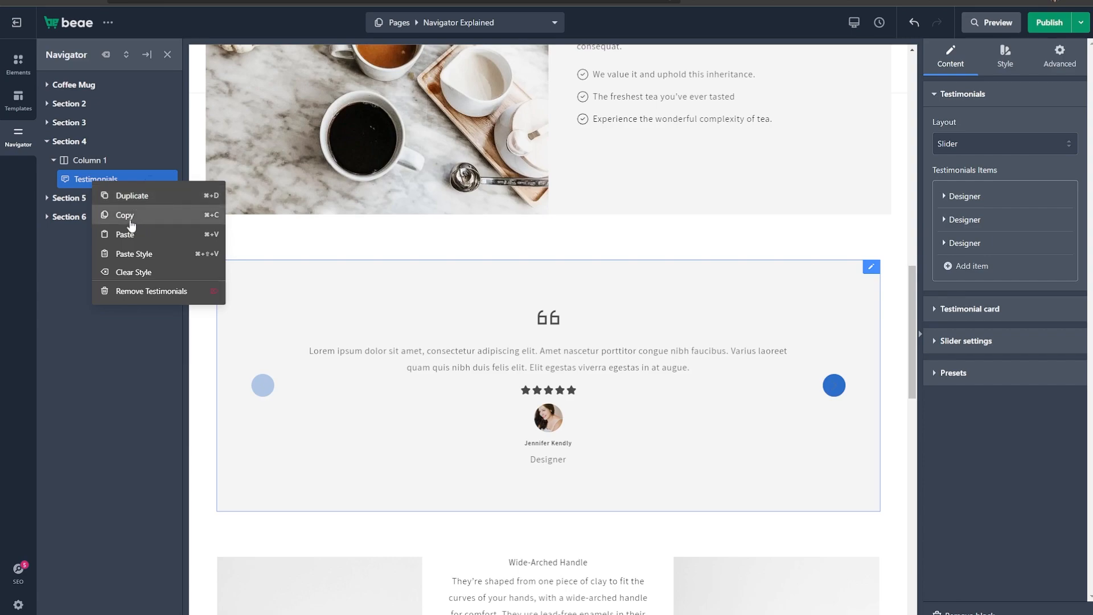
left_click(155, 203)
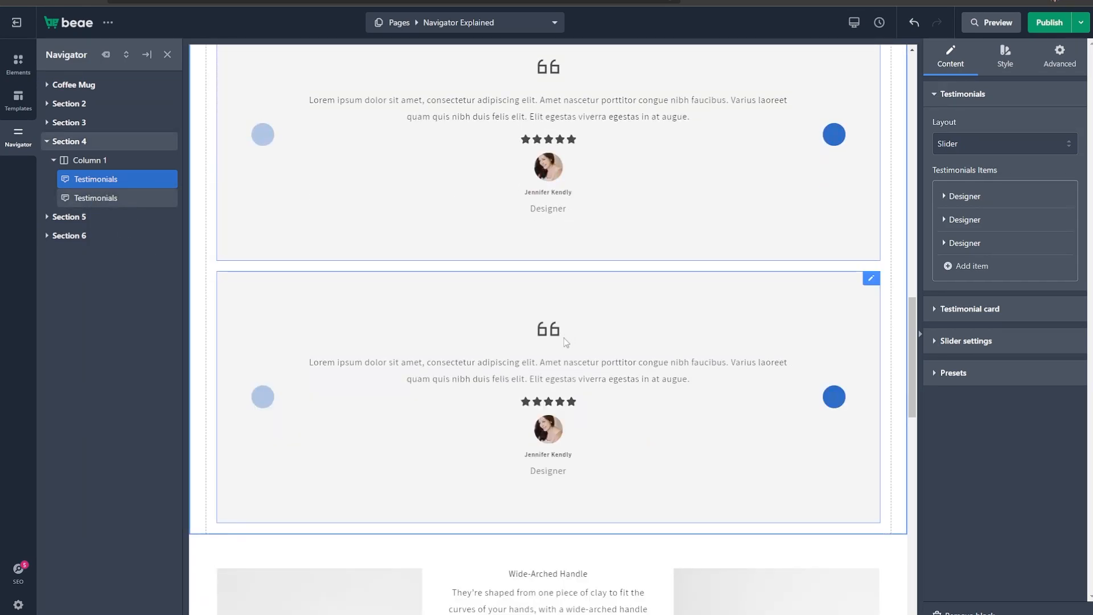
Move the duplicated Testimonials element into Column 2 of Section 5, below the mug image.
scroll(570, 342, "down", 2)
left_click(201, 225)
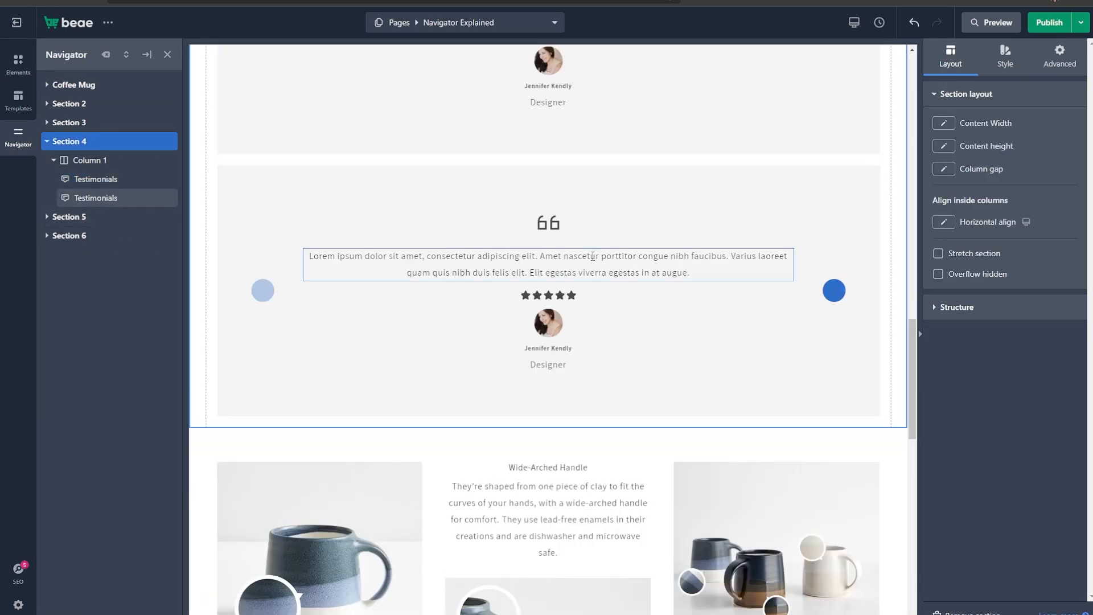
left_click_drag(576, 217, 609, 445)
scroll(609, 443, "down", 5)
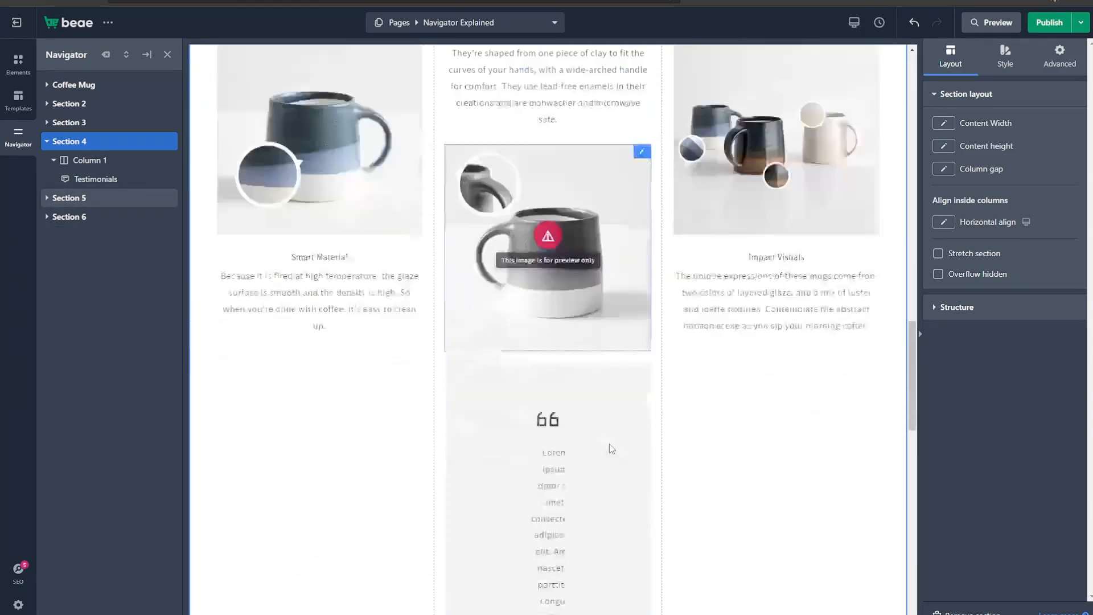
scroll(609, 443, "down", 8)
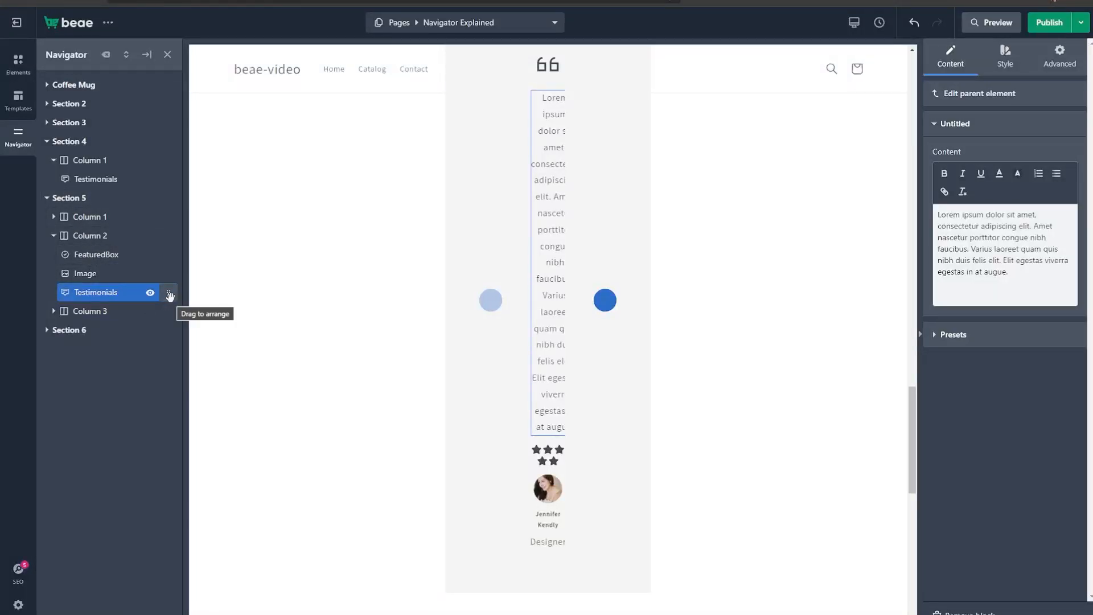
Move the Testimonials copy from Section 5 back under the original in Section 4, and undo the last change.
left_click_drag(170, 303, 151, 183)
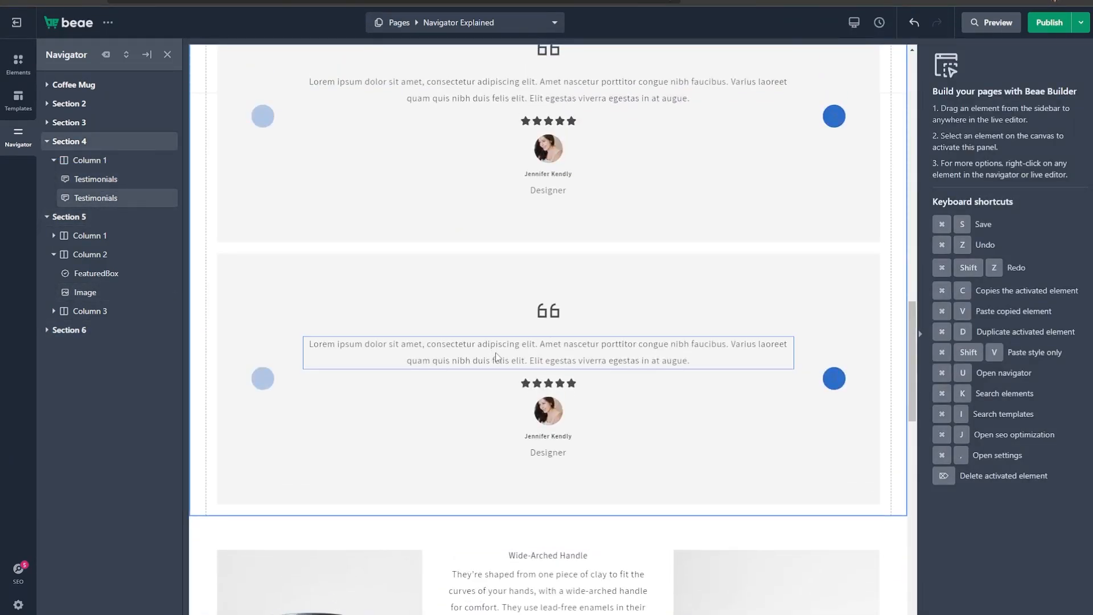
key("ctrl+z")
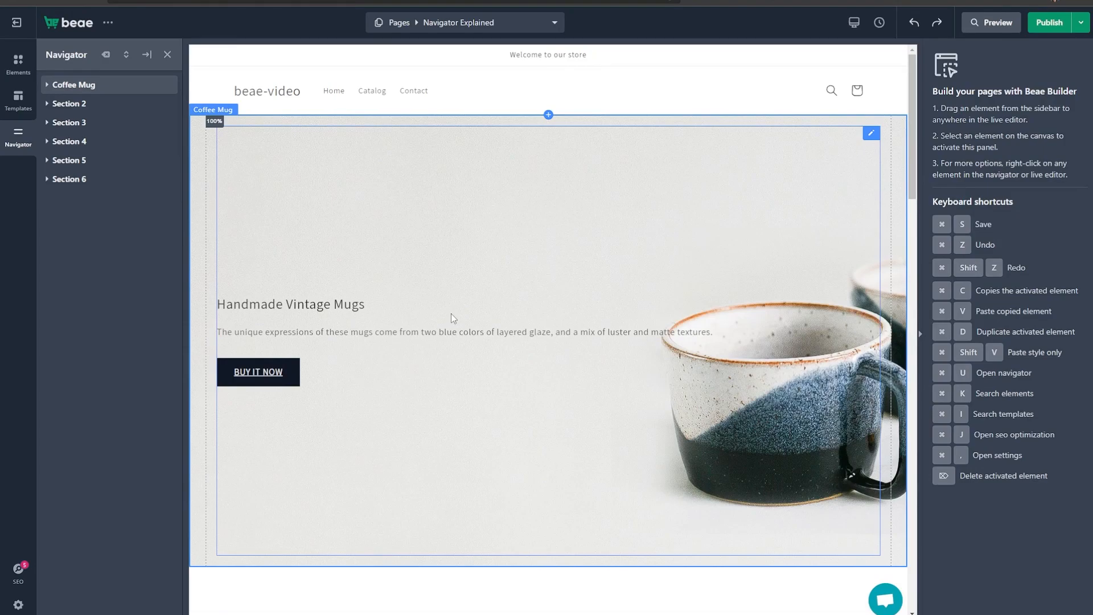
Expand Section 3 to inspect its two columns, and toggle the visibility of Column 1's Image off and on.
scroll(450, 313, "down", 10)
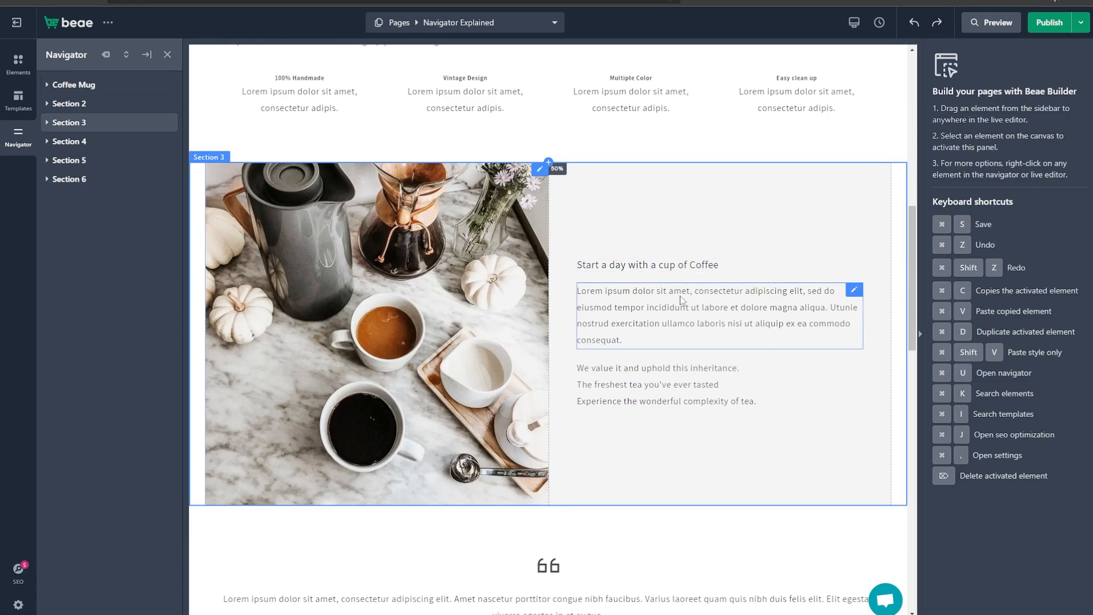
left_click(46, 122)
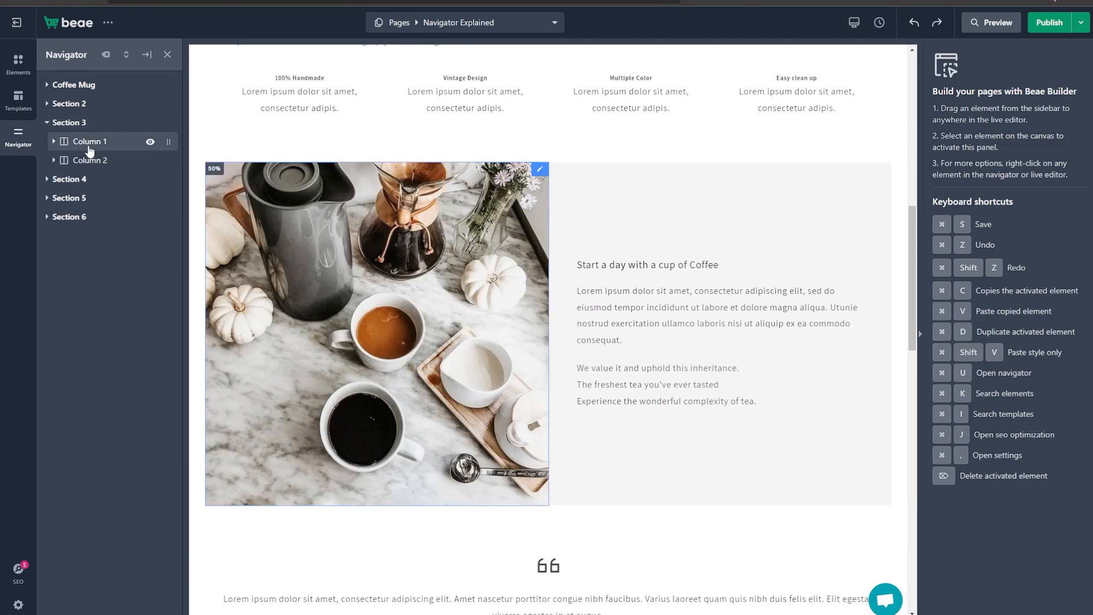
left_click(54, 161)
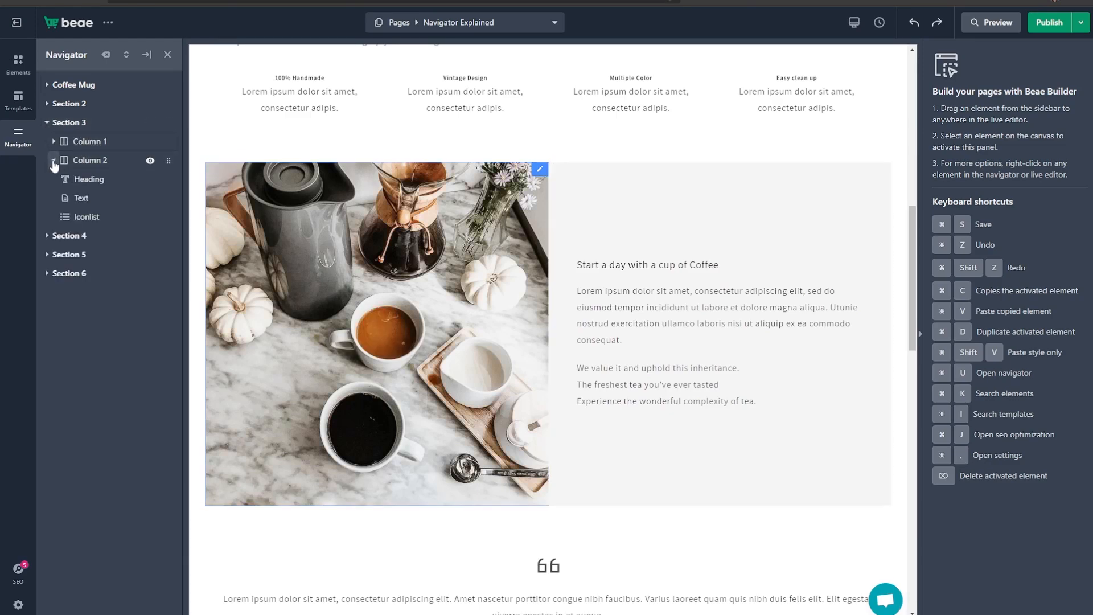
left_click(53, 161)
left_click(53, 141)
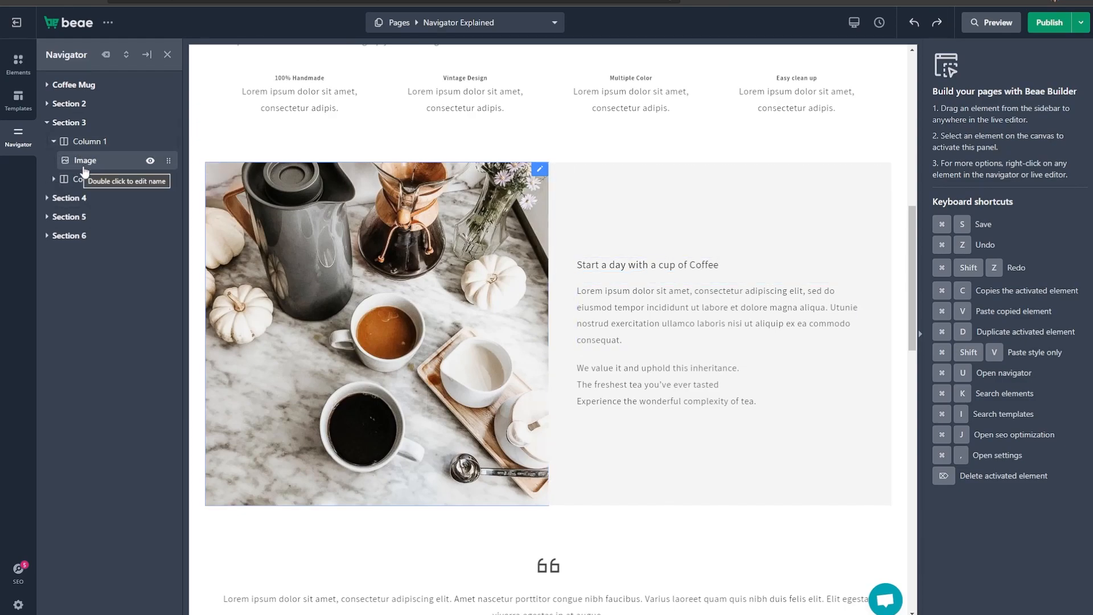
left_click(151, 161)
left_click(150, 161)
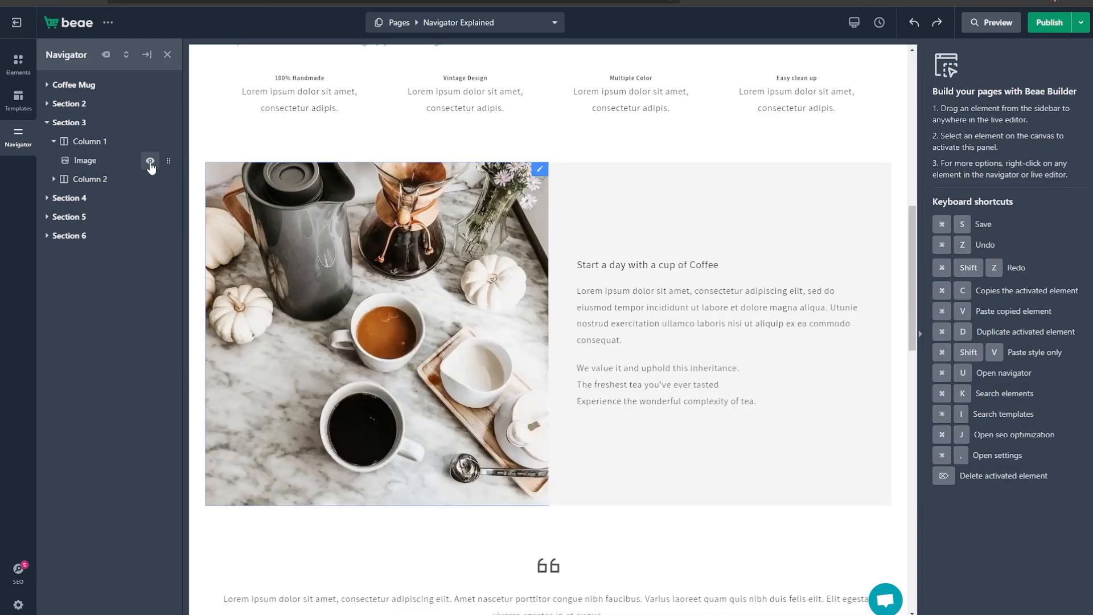
left_click(54, 141)
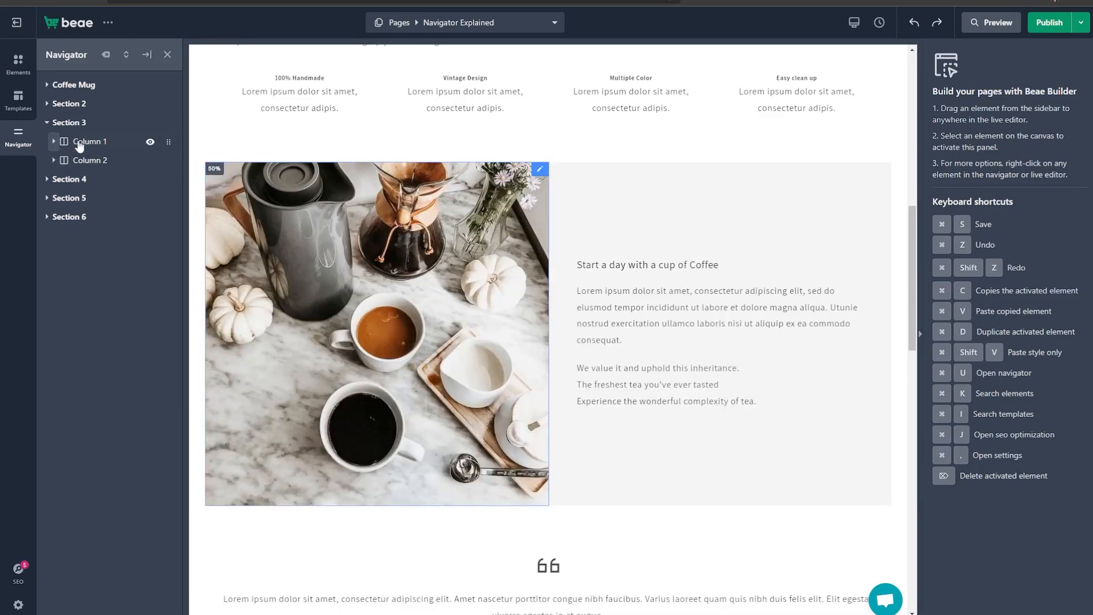
Insert a third column into Section 3 and select the empty column in the page structure.
left_click(80, 126)
right_click(80, 126)
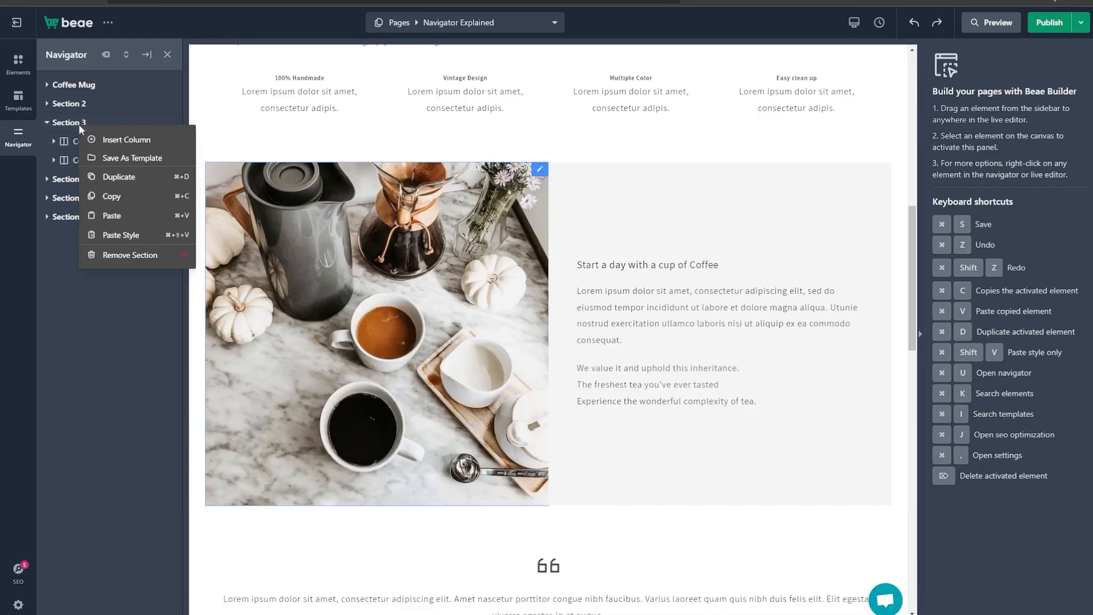
left_click(132, 146)
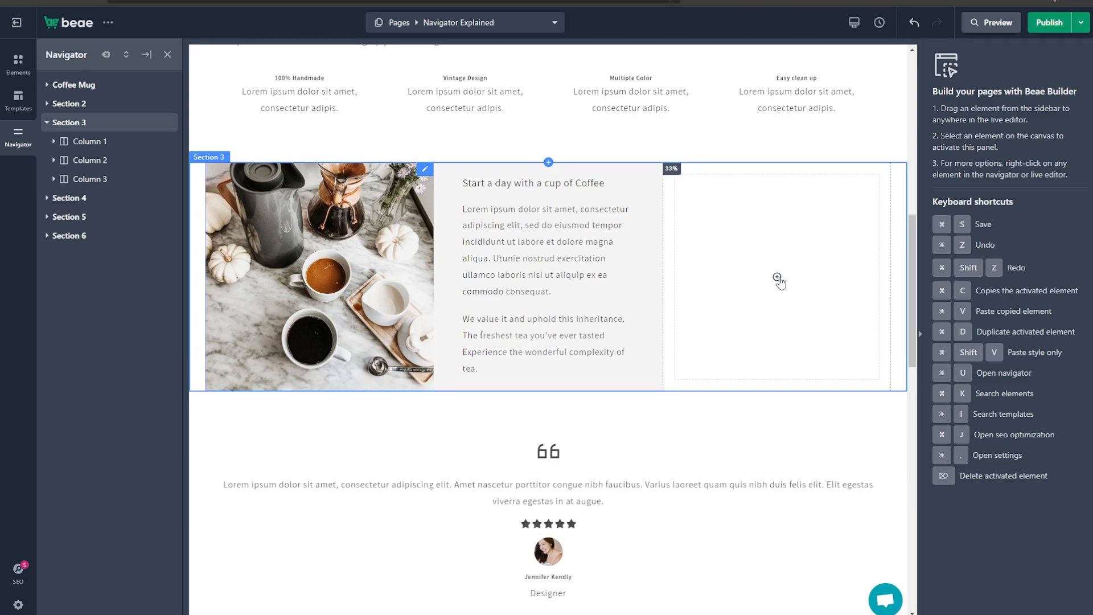
left_click(778, 280)
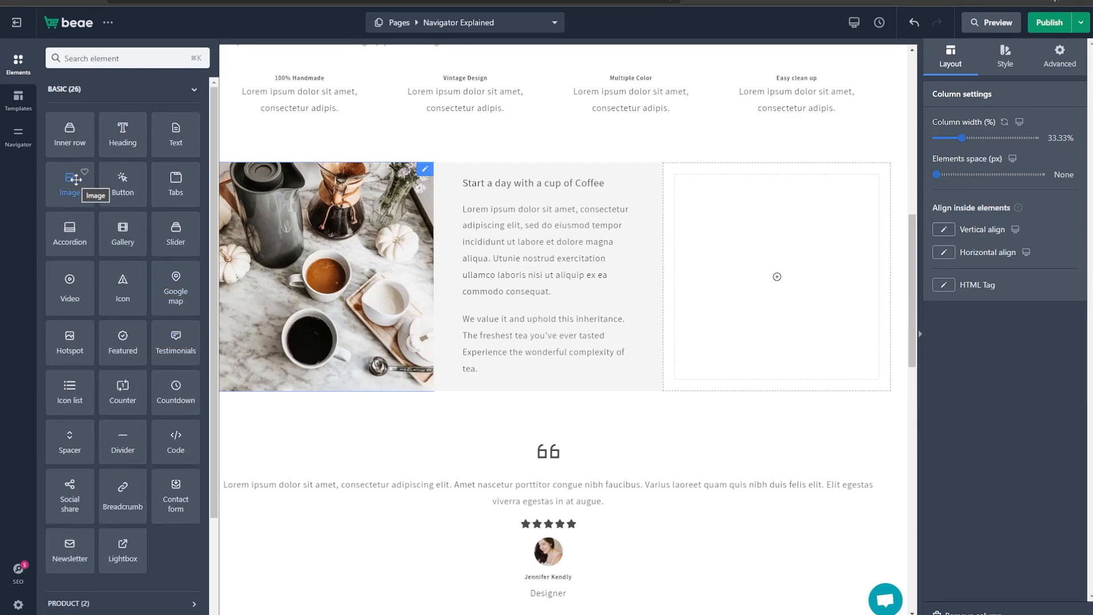
left_click(18, 135)
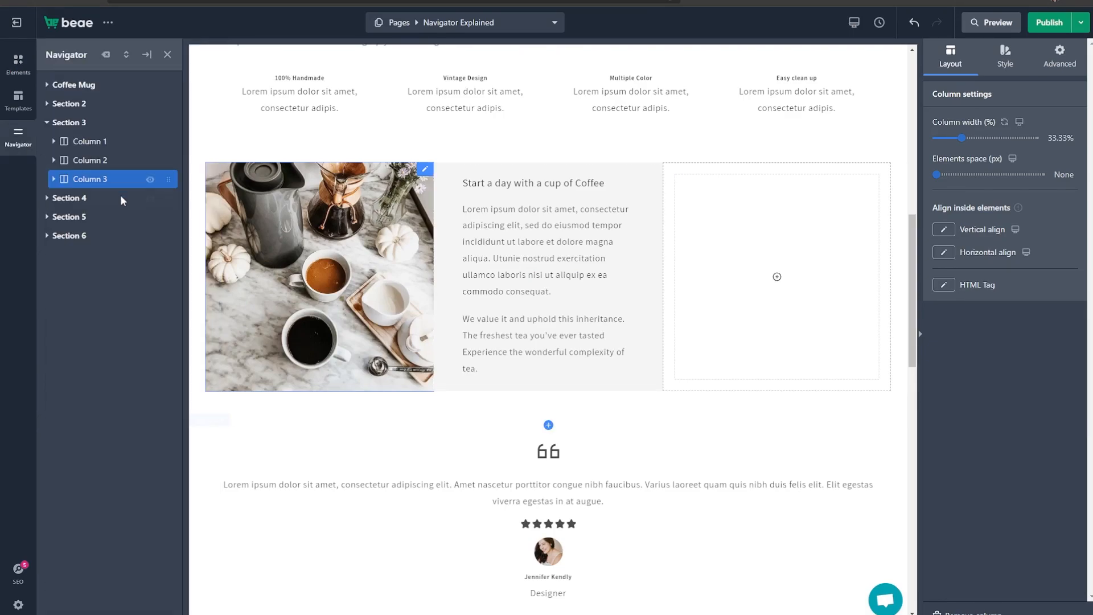
Remove the empty third column from Section 3.
right_click(83, 180)
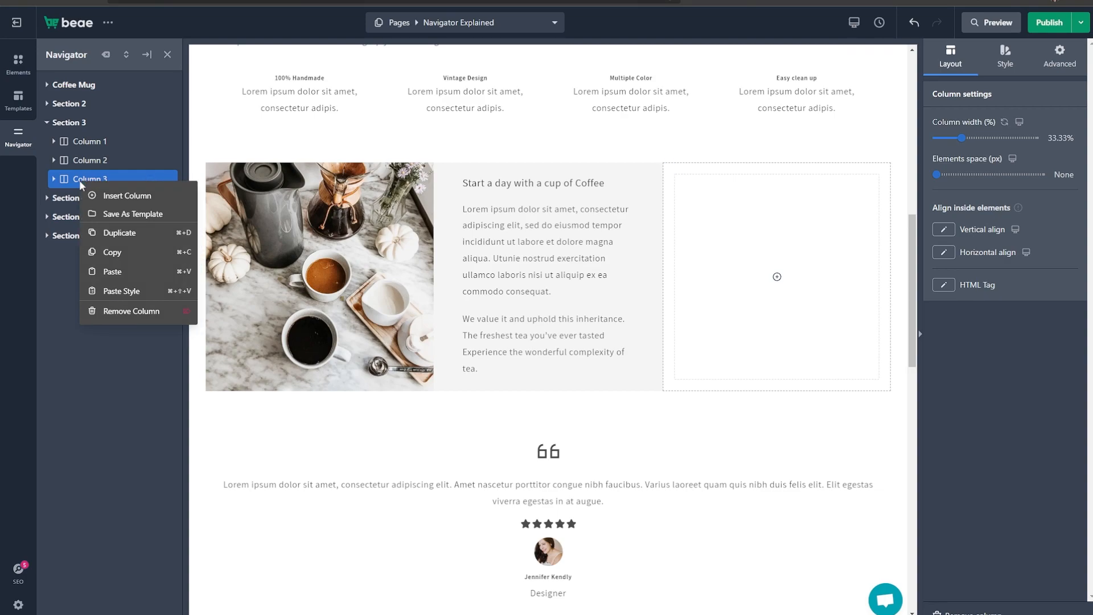
left_click(132, 312)
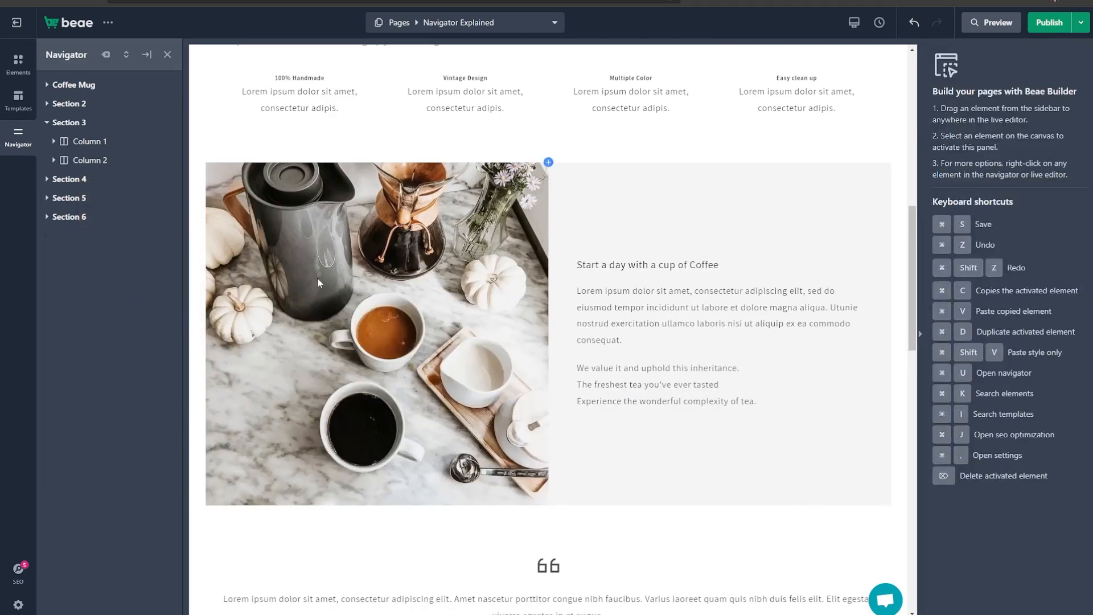
Select the coffee image in Section 3, locate it under Column 1 in the page structure, and copy it.
left_click(539, 316)
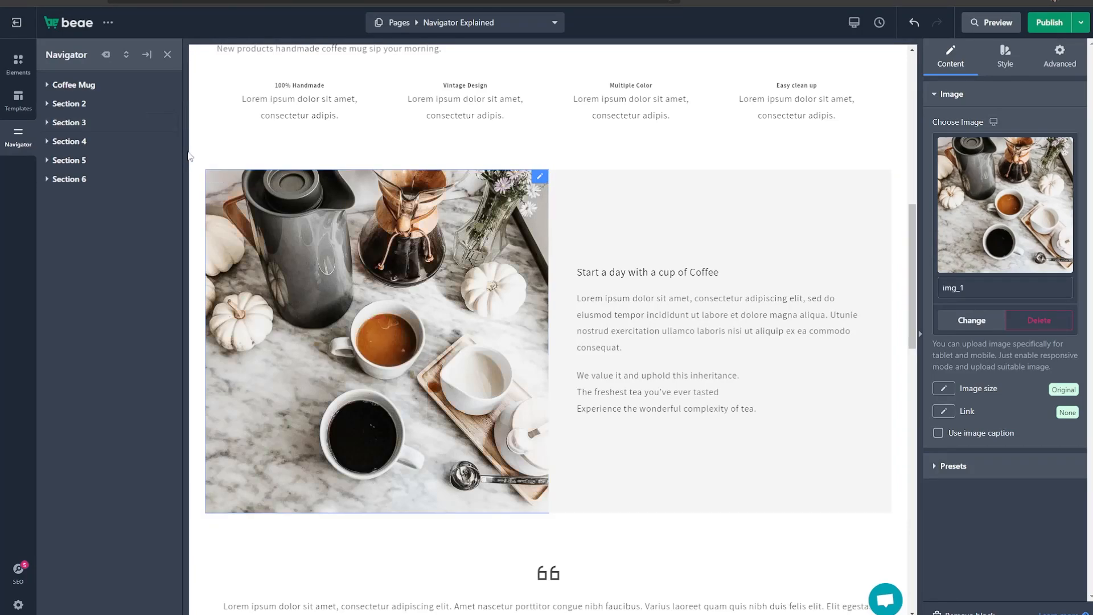
left_click(46, 122)
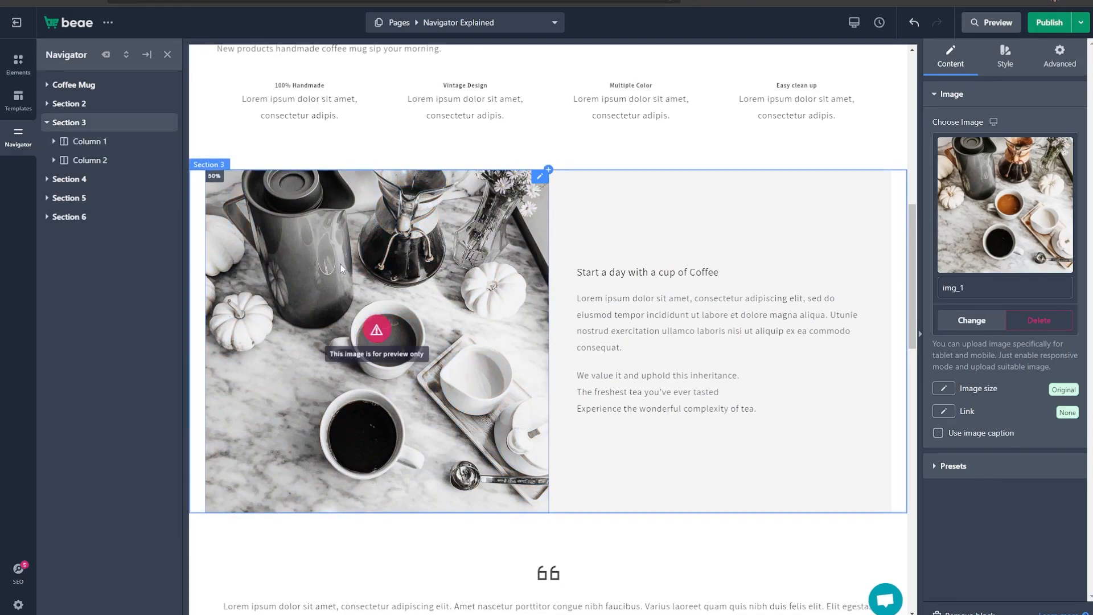
left_click(54, 142)
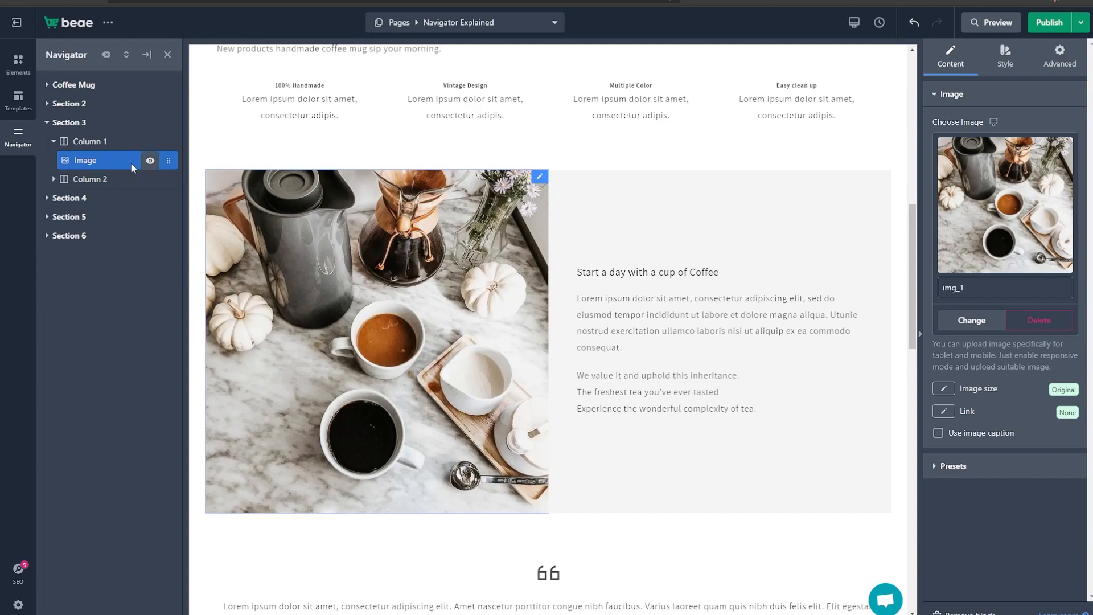
right_click(86, 161)
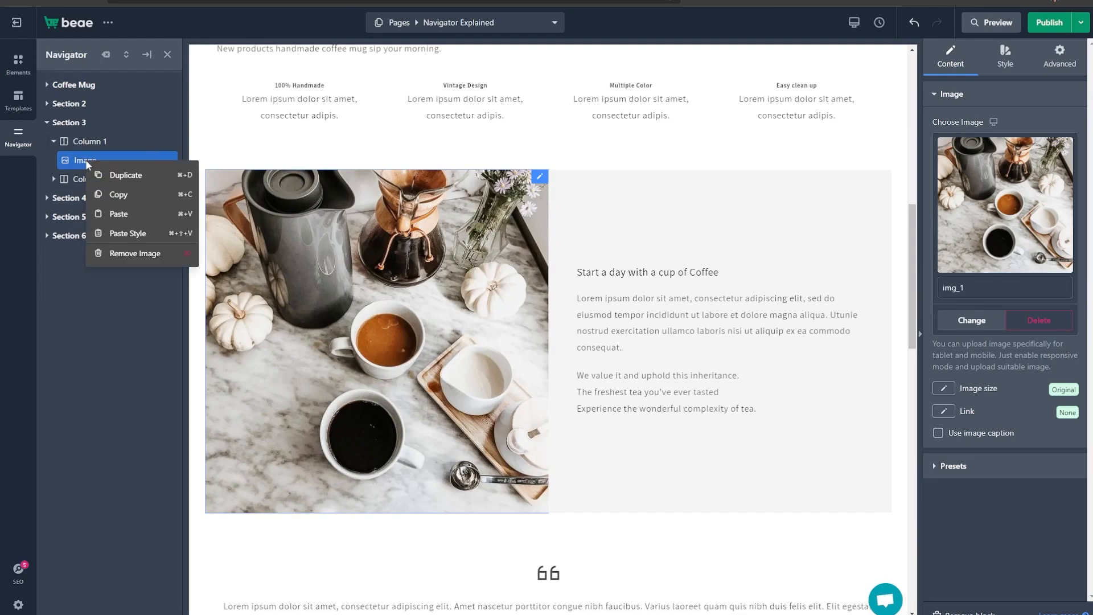
left_click(134, 196)
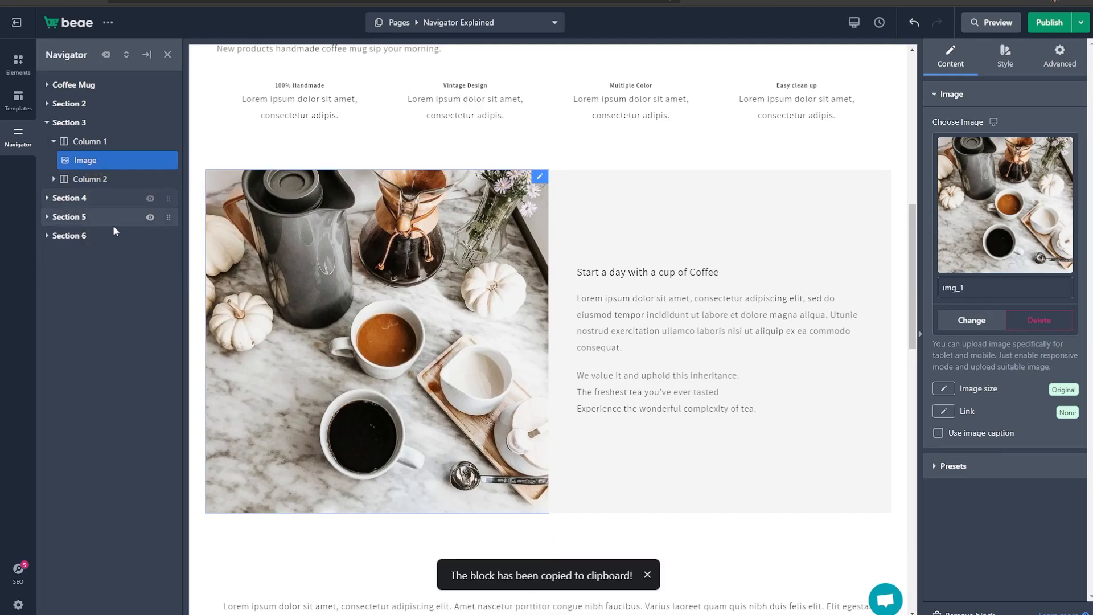
Paste the copied image into Column 1 of Section 6, below the Featured Collection, and undo the paste.
left_click(47, 235)
left_click(53, 254)
right_click(89, 256)
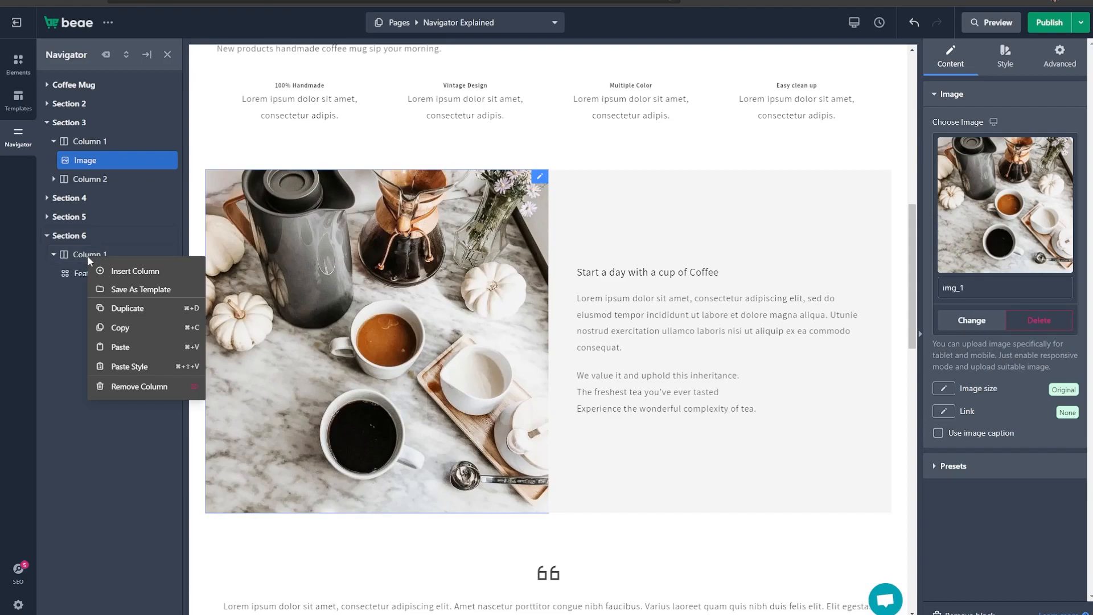
left_click(120, 347)
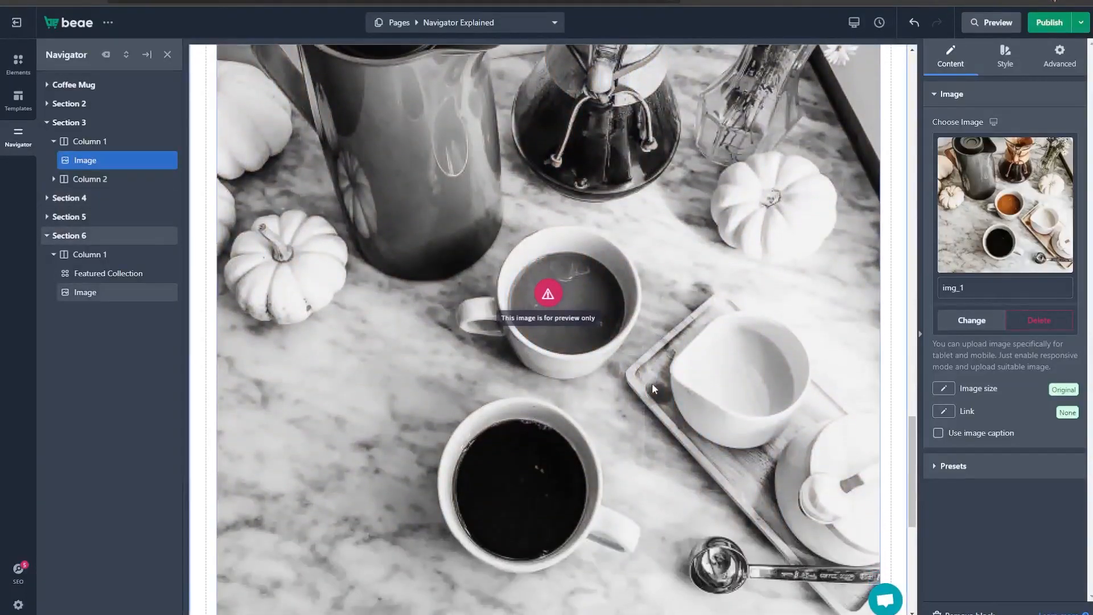
key("ctrl+z")
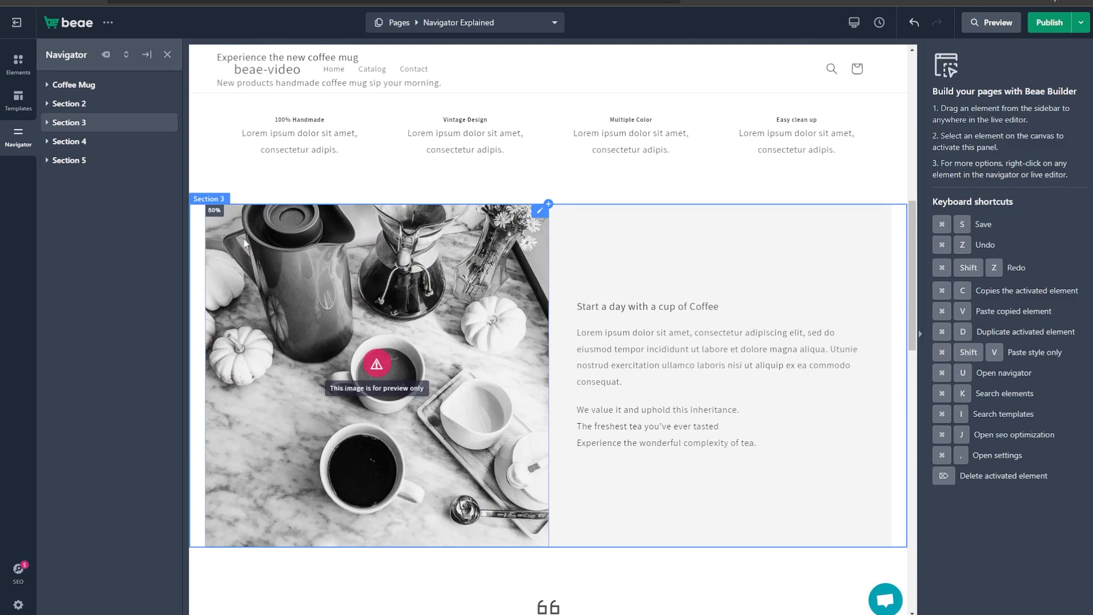
Duplicate Section 3 and compare the copy with the original on the page.
right_click(73, 124)
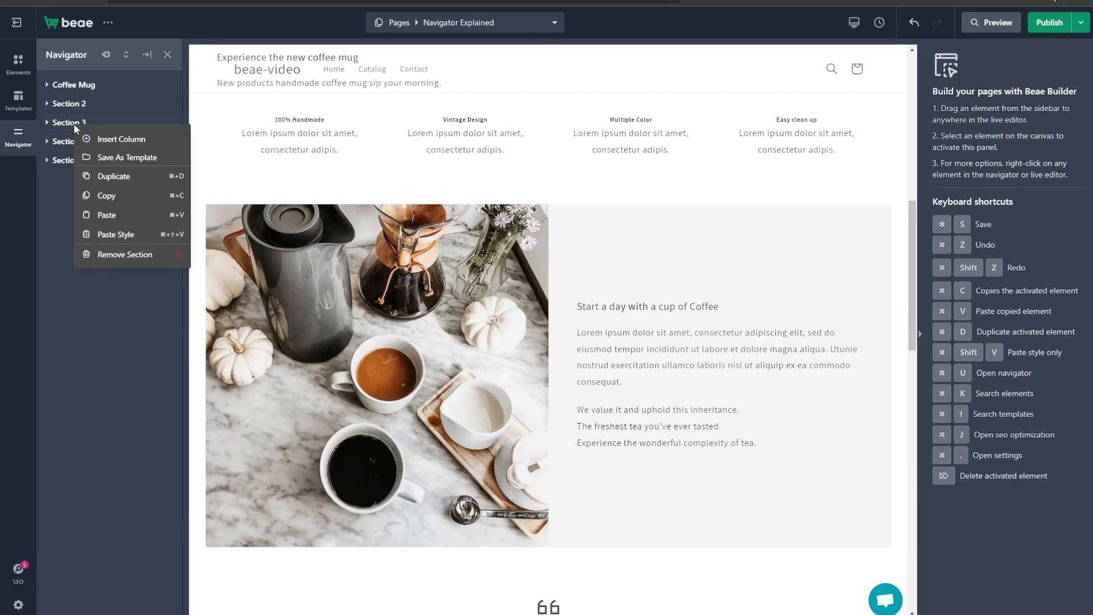
left_click(120, 180)
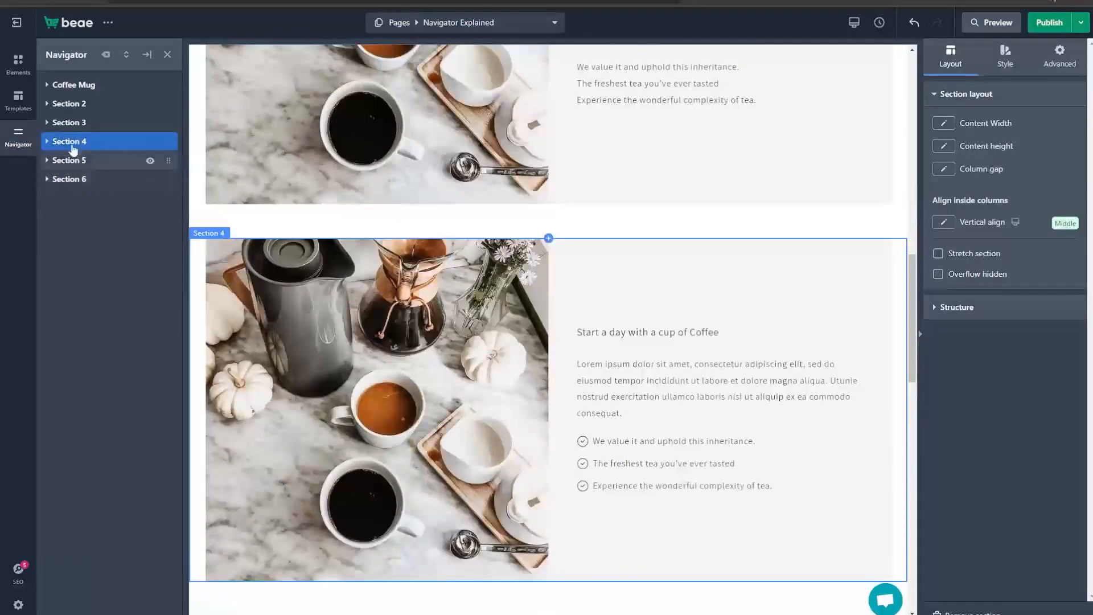
scroll(314, 176, "up", 3)
scroll(314, 177, "down", 3)
scroll(576, 319, "up", 3)
scroll(576, 319, "down", 3)
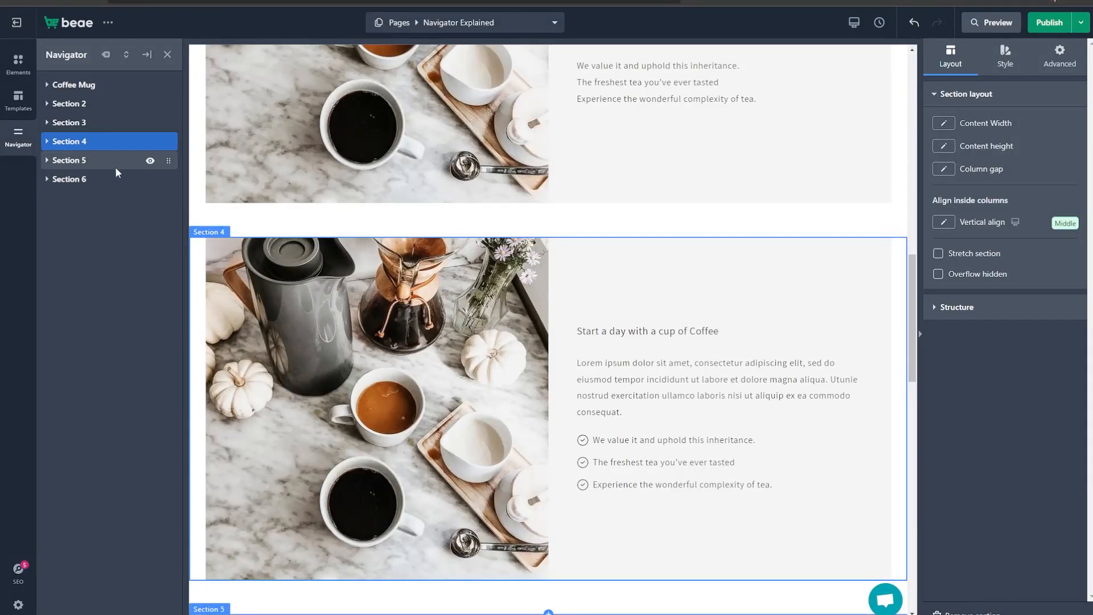
Expand the whole page structure, examine the nested columns and elements of every section, and collapse everything again.
left_click(126, 57)
scroll(107, 107, "down", 3)
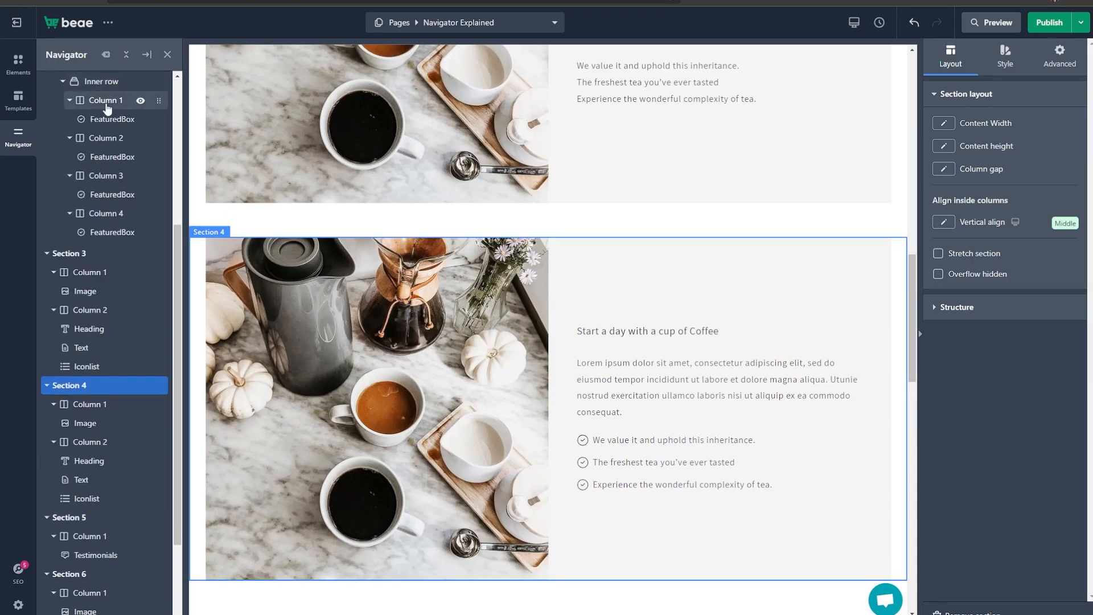
scroll(108, 107, "down", 2)
scroll(83, 351, "up", 6)
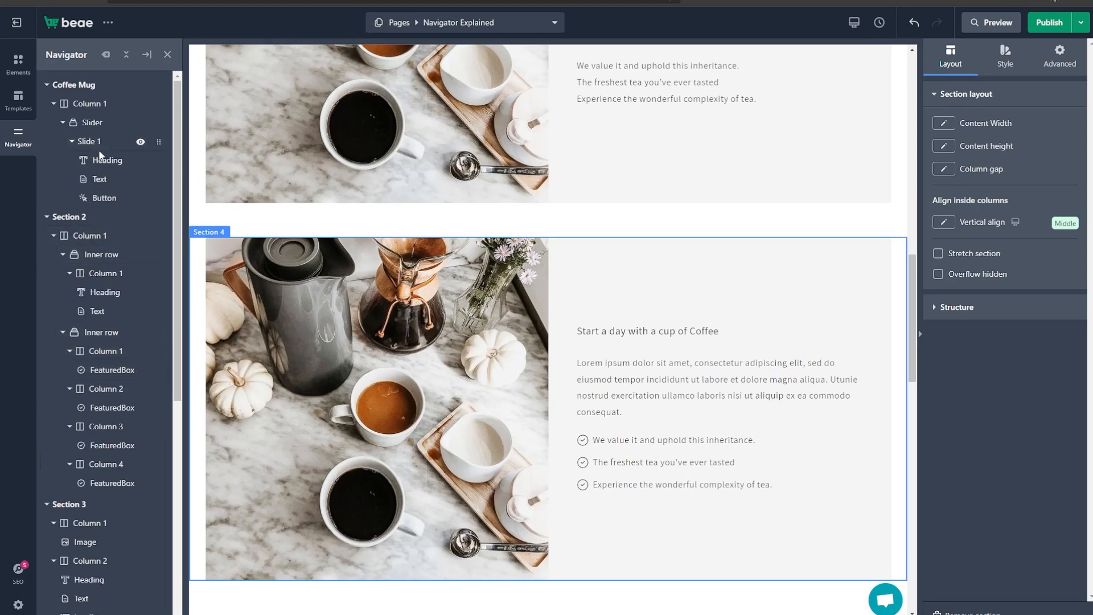
scroll(97, 149, "down", 6)
scroll(103, 157, "down", 1)
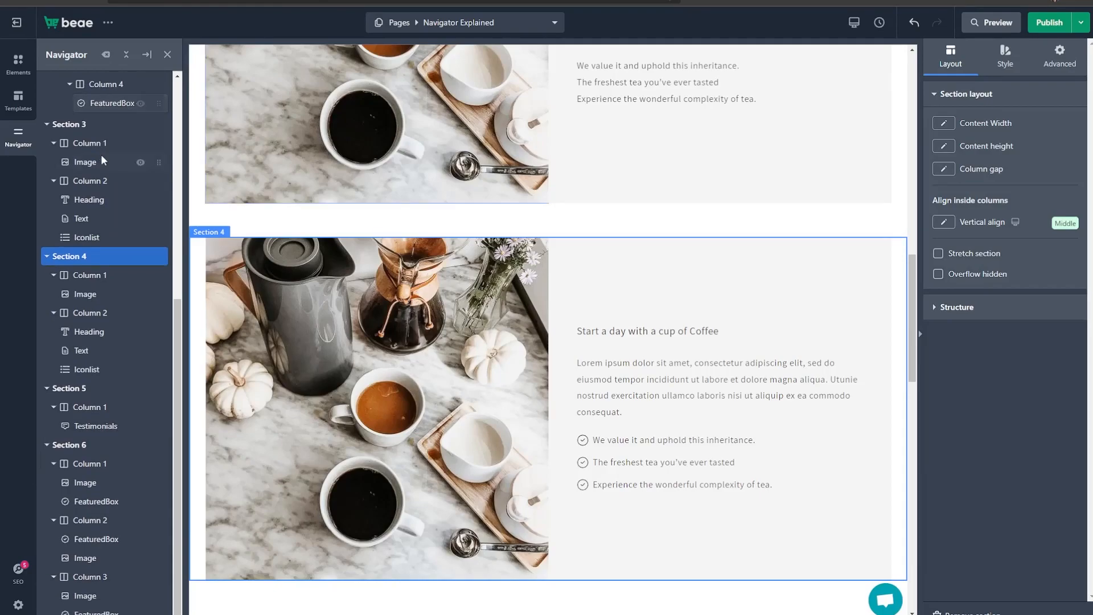
scroll(328, 356, "down", 6)
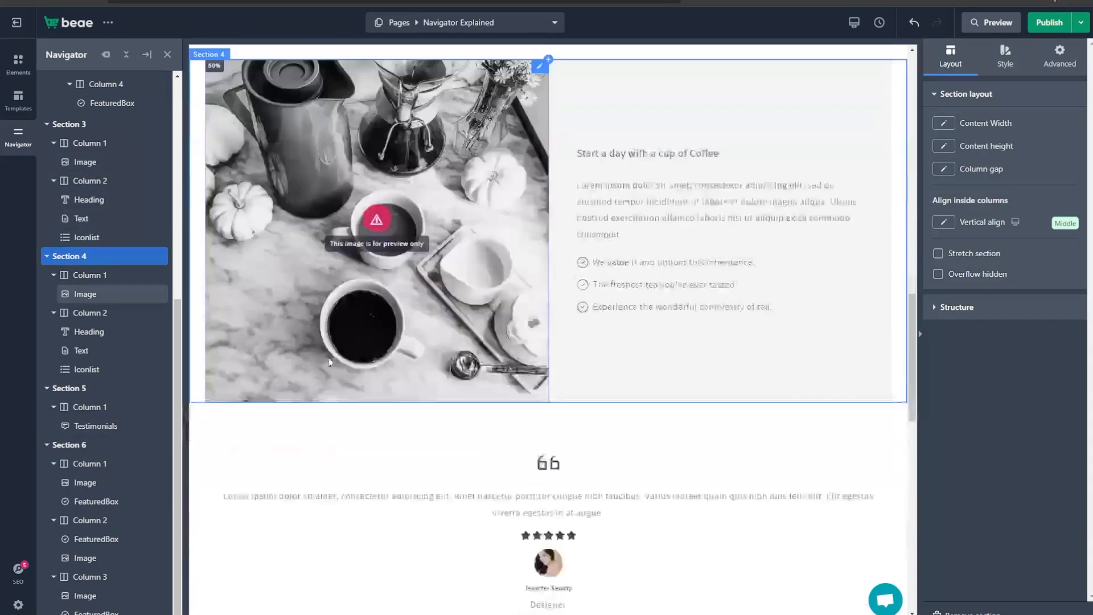
scroll(107, 313, "up", 7)
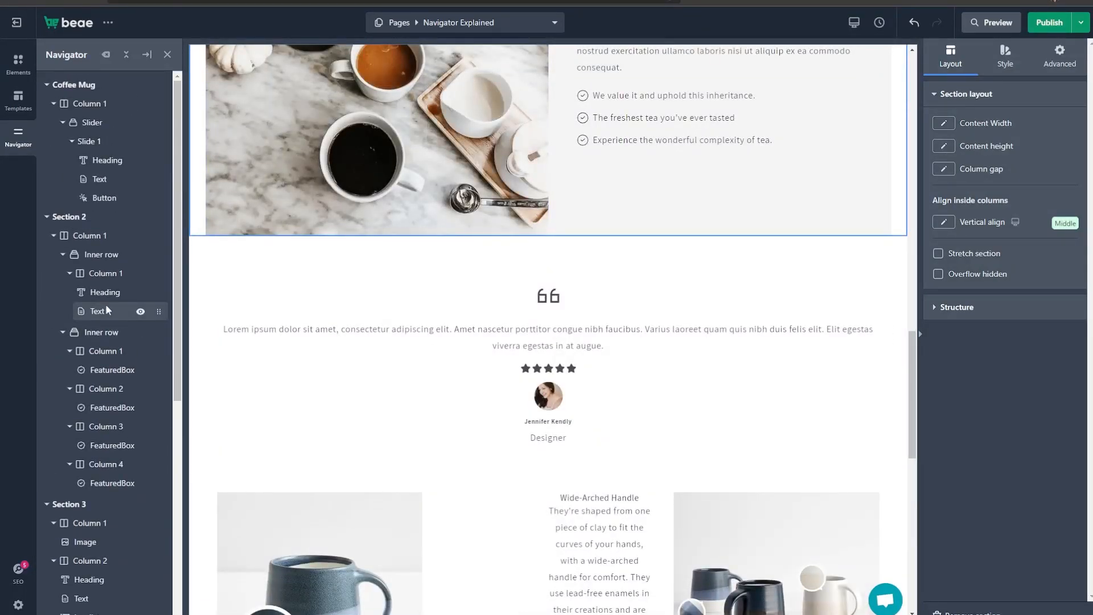
scroll(106, 273, "down", 4)
scroll(117, 216, "up", 5)
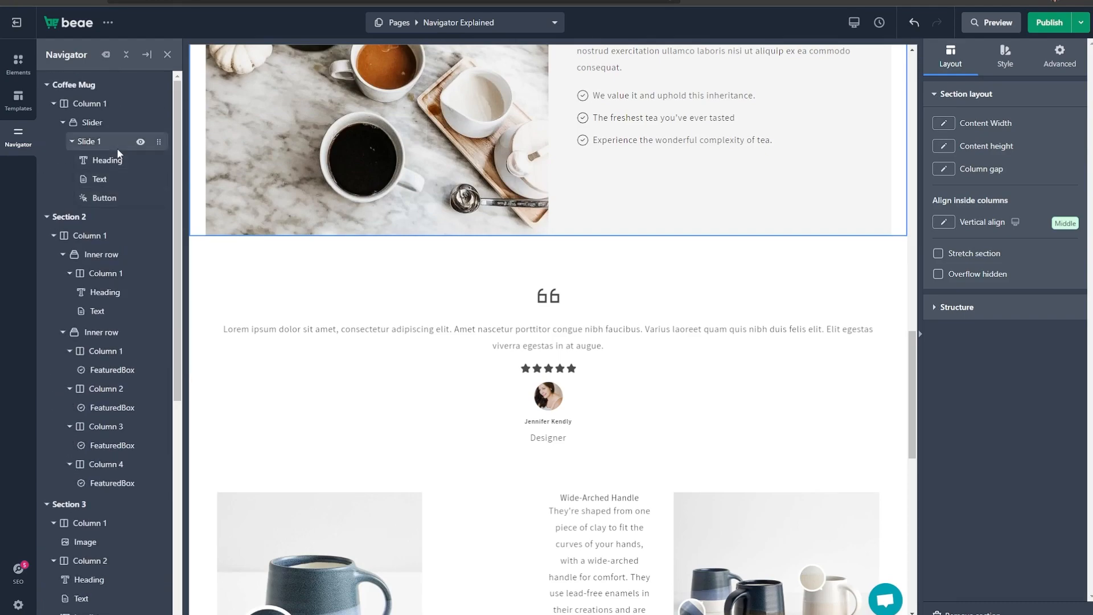
left_click(126, 55)
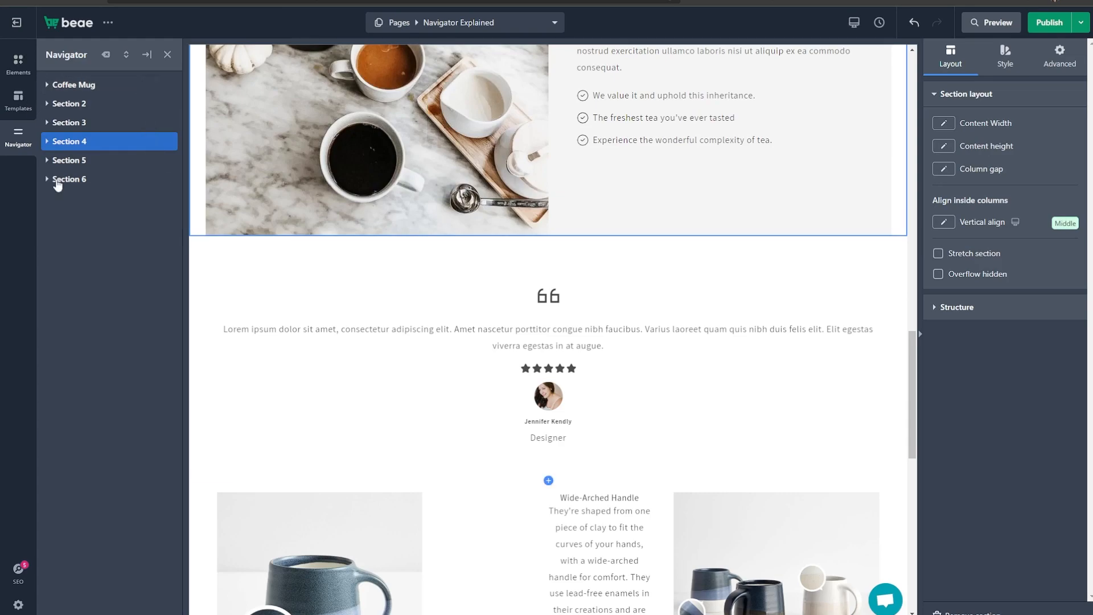
Undock the Navigator as a floating window, reposition it over the page, and dock it back.
left_click(148, 55)
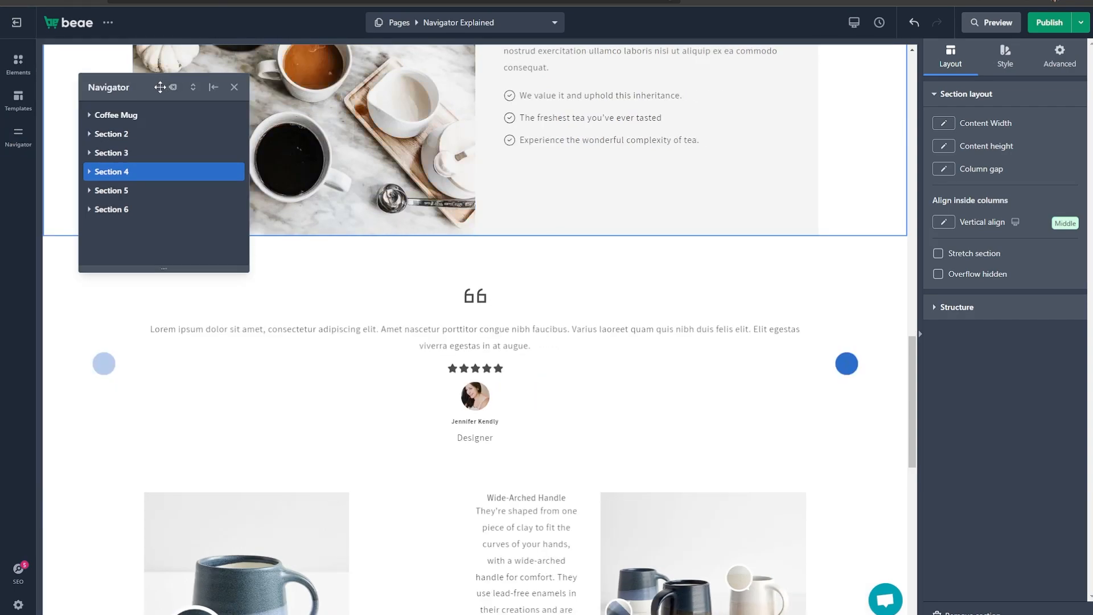
left_click_drag(159, 85, 130, 65)
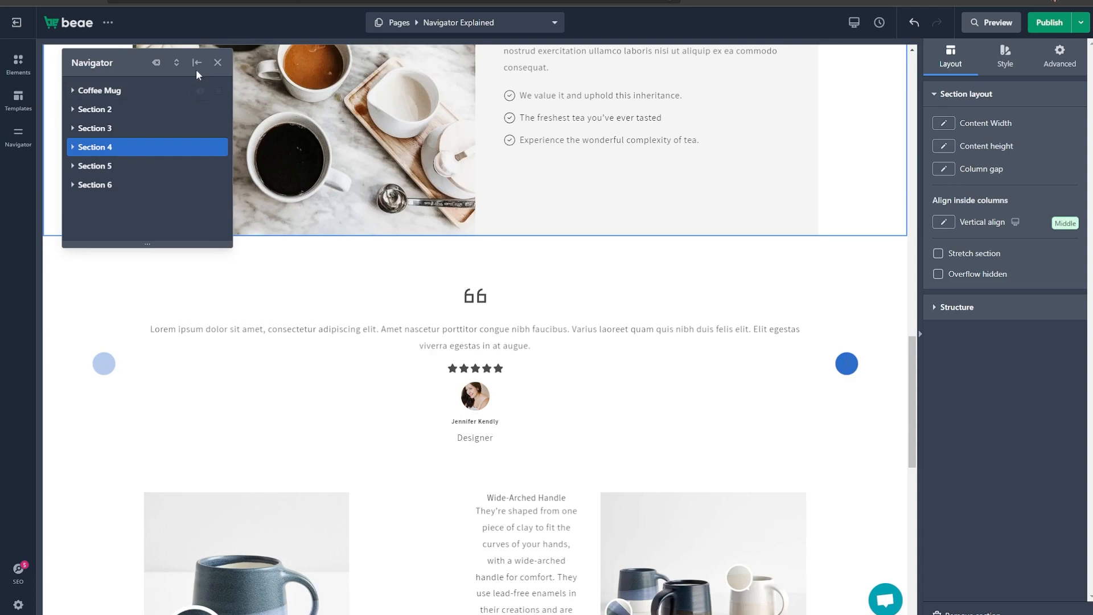
left_click(197, 63)
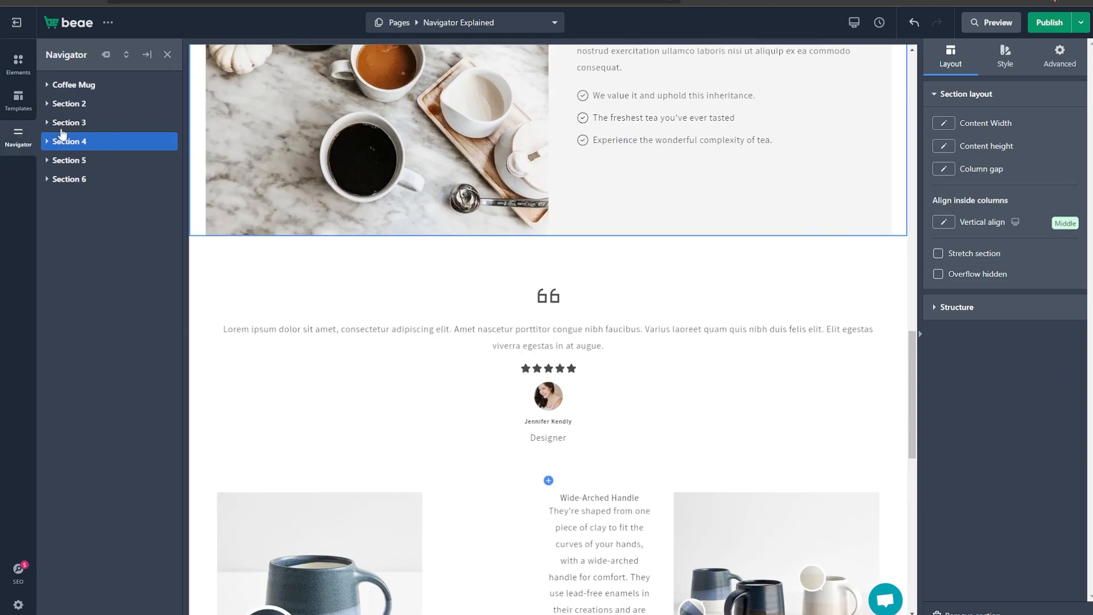
Clear all sections and elements from the page.
left_click(106, 55)
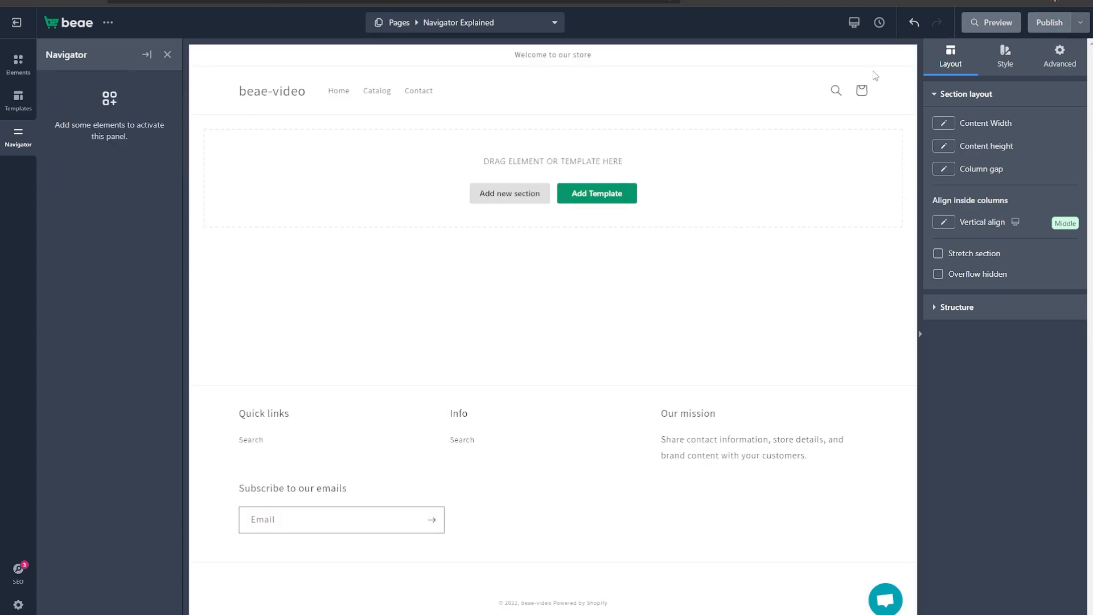